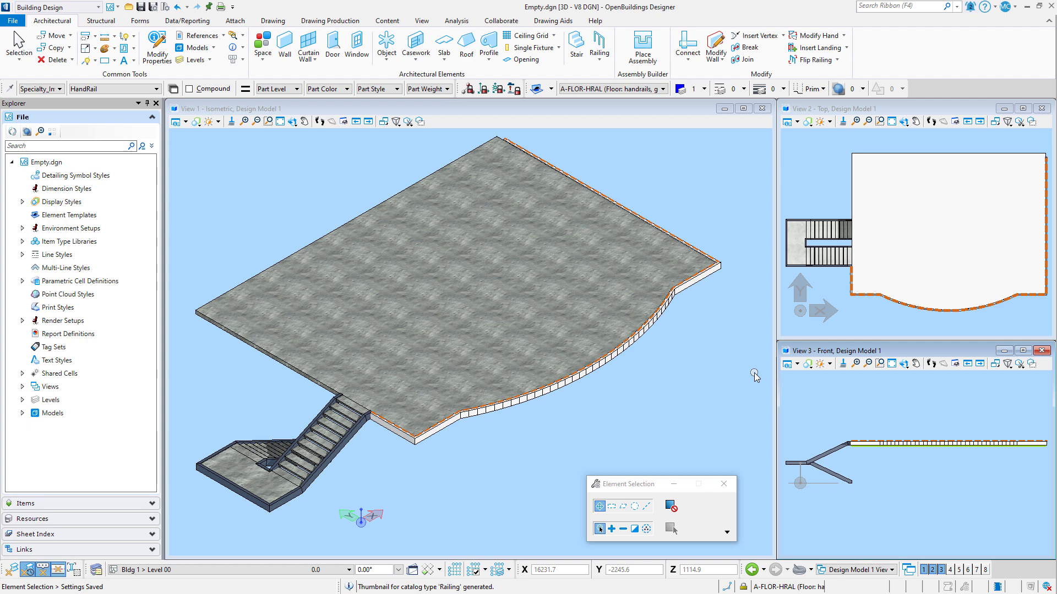
# Step: Start the Place Railing tool and load the construction settings of Glass Rail - Type 1
pyautogui.click(603, 44)
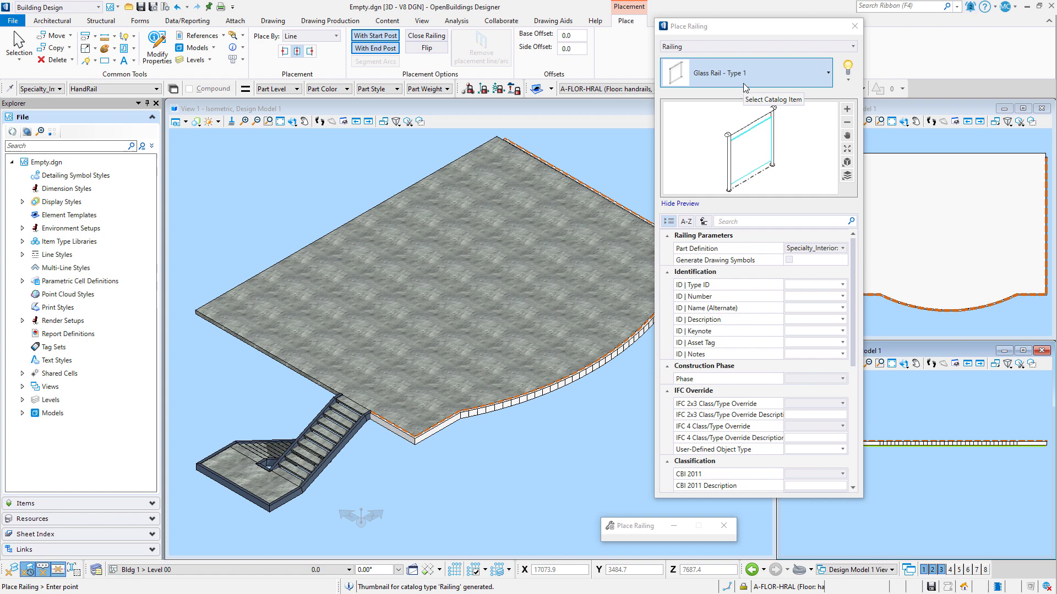
pyautogui.click(848, 81)
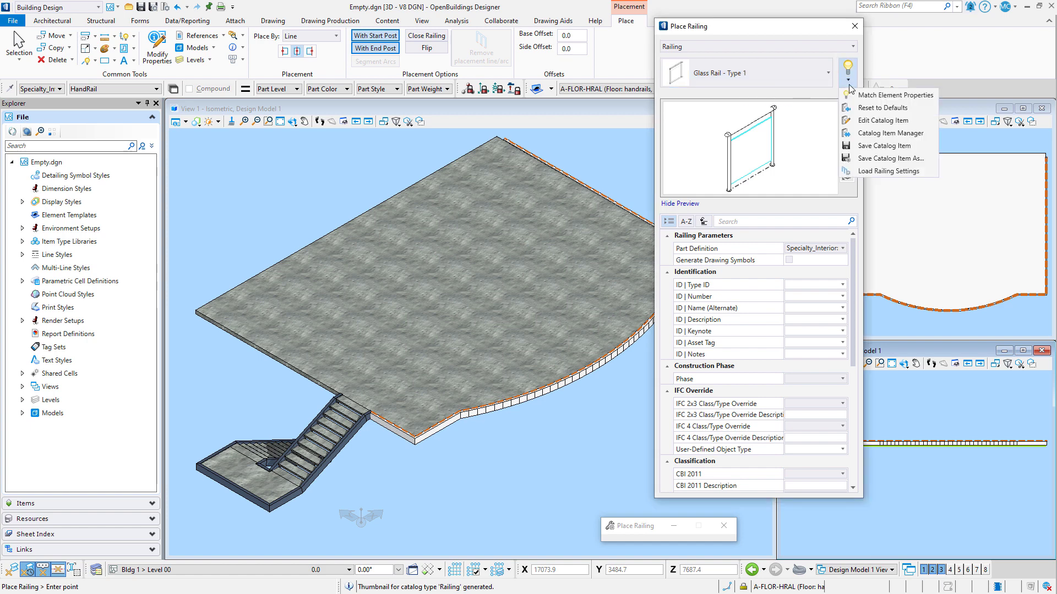
pyautogui.click(874, 171)
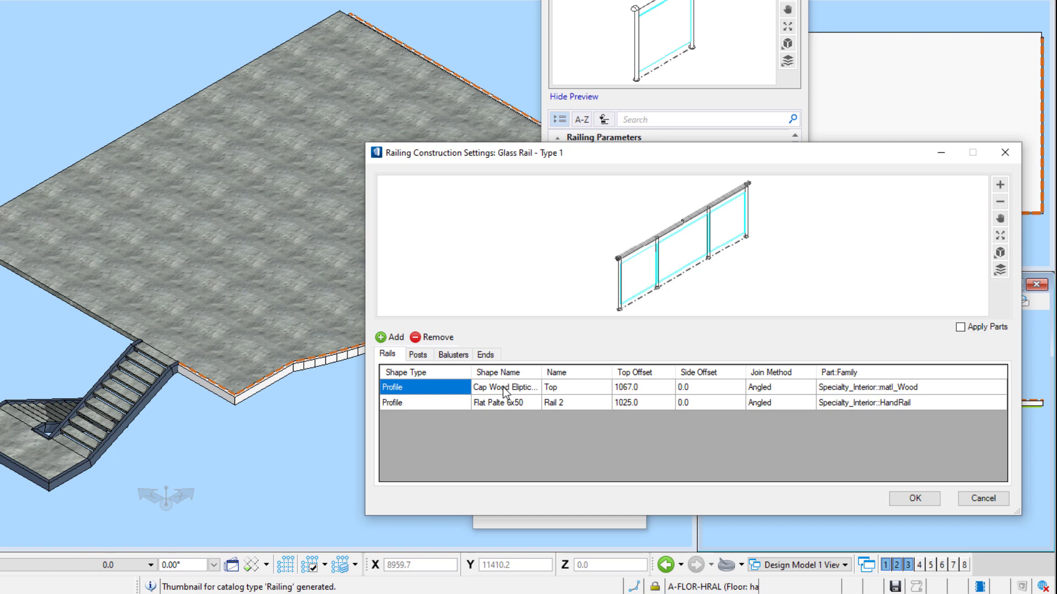
# Step: Review the rail shapes, offsets and part families, and the post shapes and intermediate post spacing
pyautogui.moveTo(541, 365); pyautogui.dragTo(561, 365)
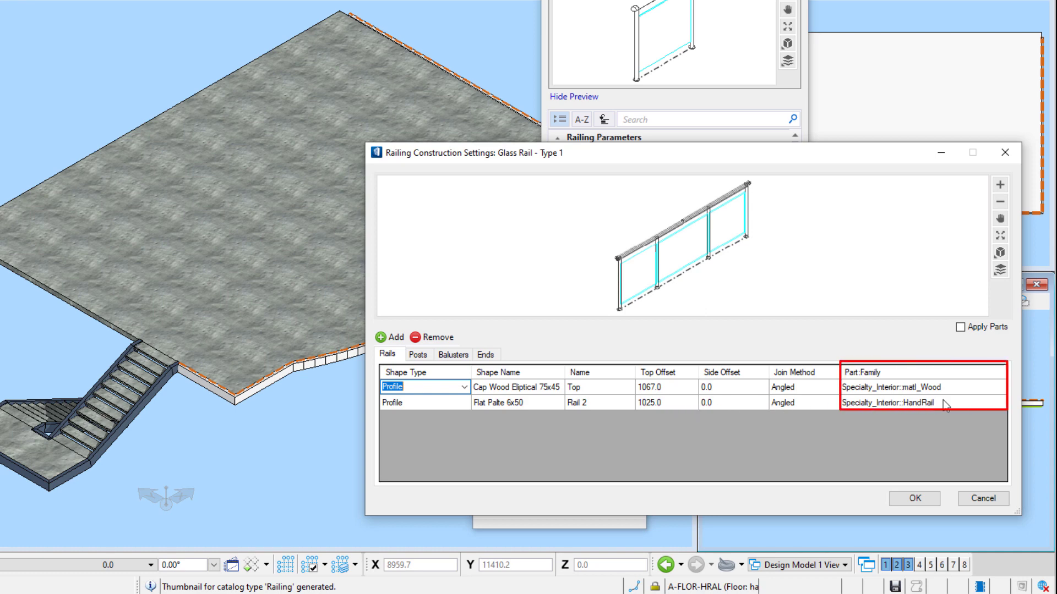
pyautogui.click(427, 358)
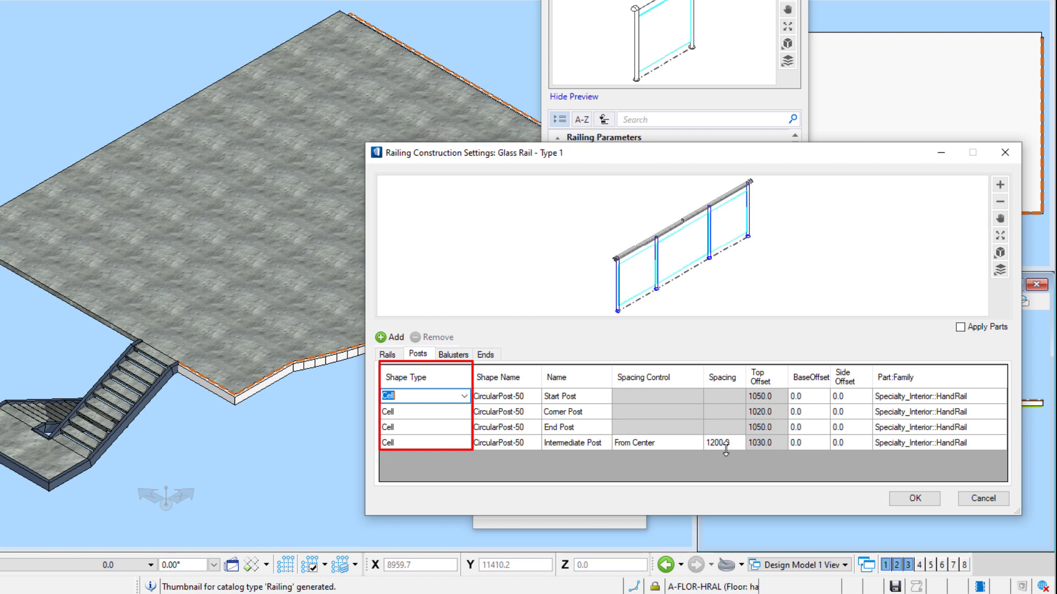
pyautogui.click(734, 444)
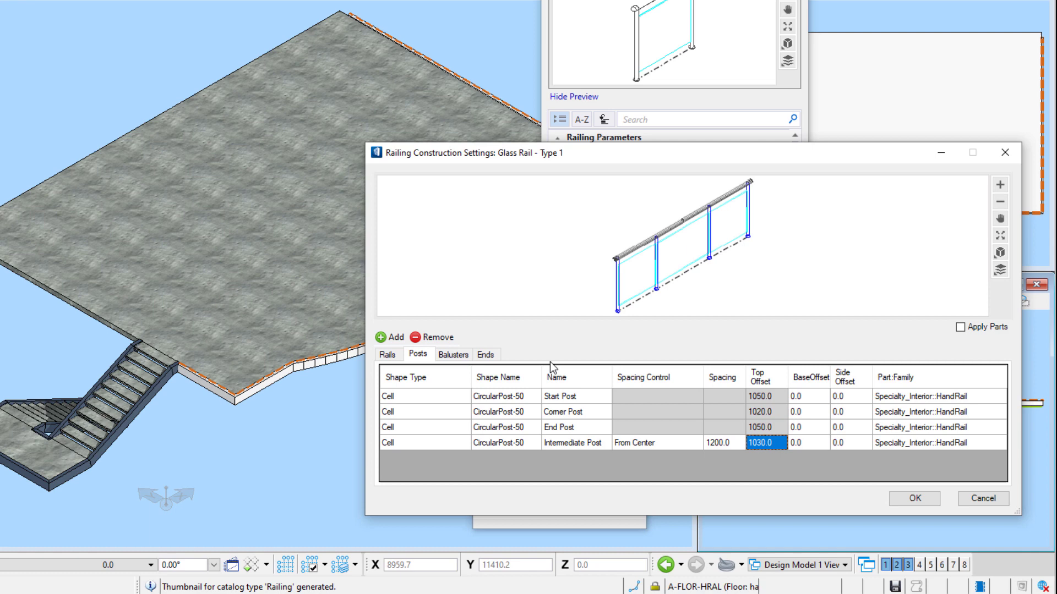
# Step: Pick the Panel Glass shape from the RailingPanels-project.cel library for the glass panel baluster
pyautogui.click(452, 359)
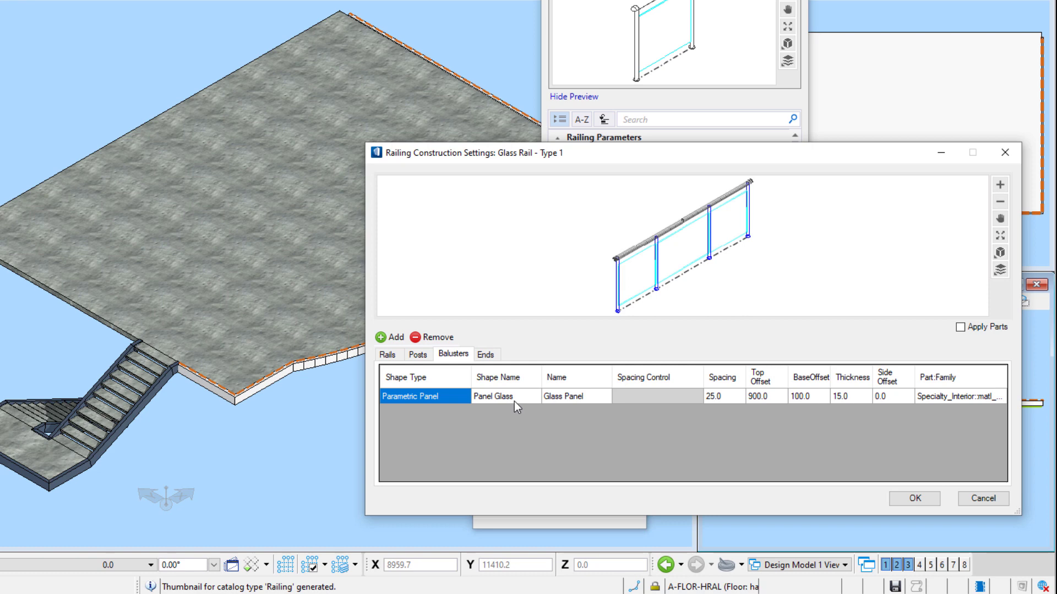
pyautogui.click(514, 401)
pyautogui.click(533, 396)
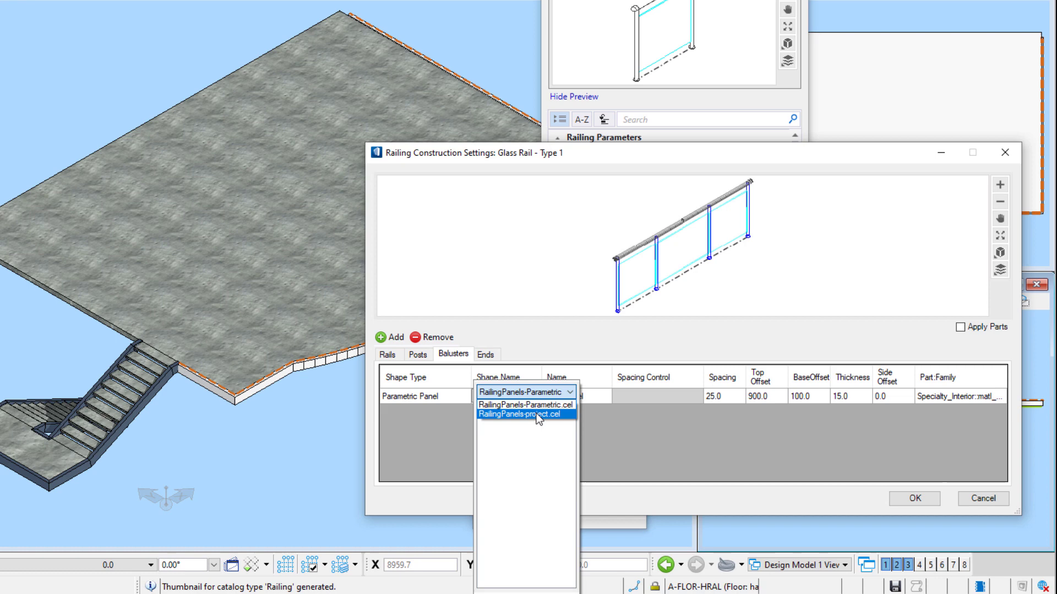
pyautogui.click(536, 414)
pyautogui.click(513, 418)
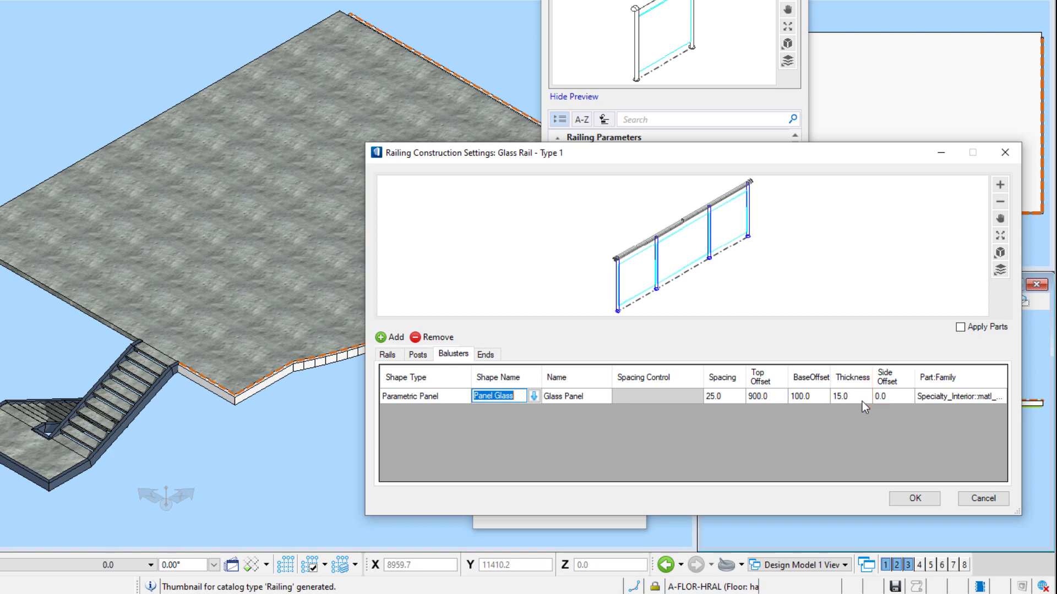
# Step: Choose Cap Eliptical Wood Left from RailingEnds-project.cel as the railing's start end cell and accept the construction settings
pyautogui.click(491, 359)
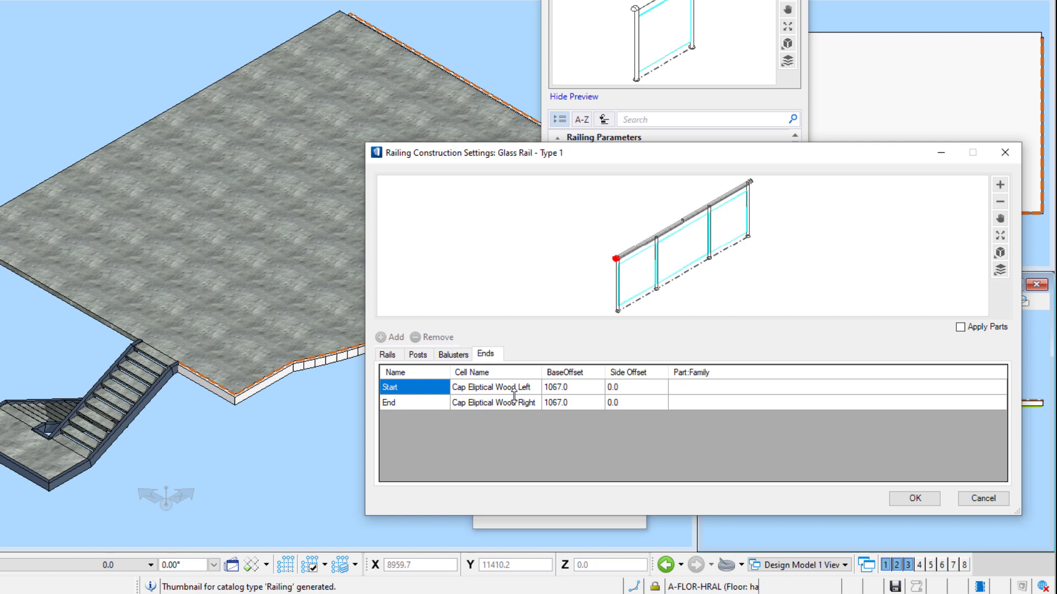
pyautogui.click(519, 406)
pyautogui.click(438, 407)
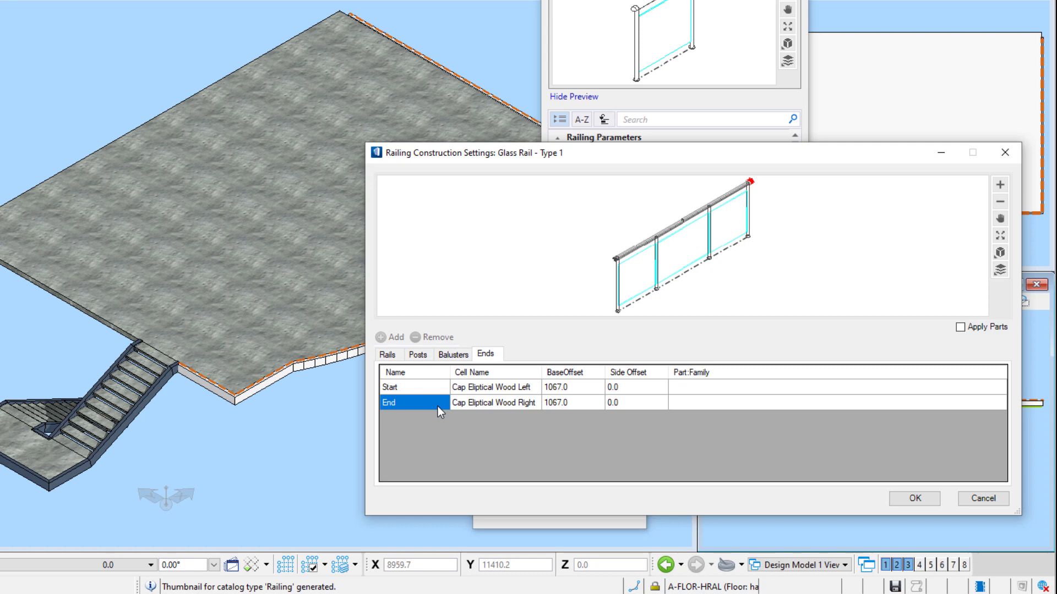
pyautogui.click(533, 389)
pyautogui.click(534, 387)
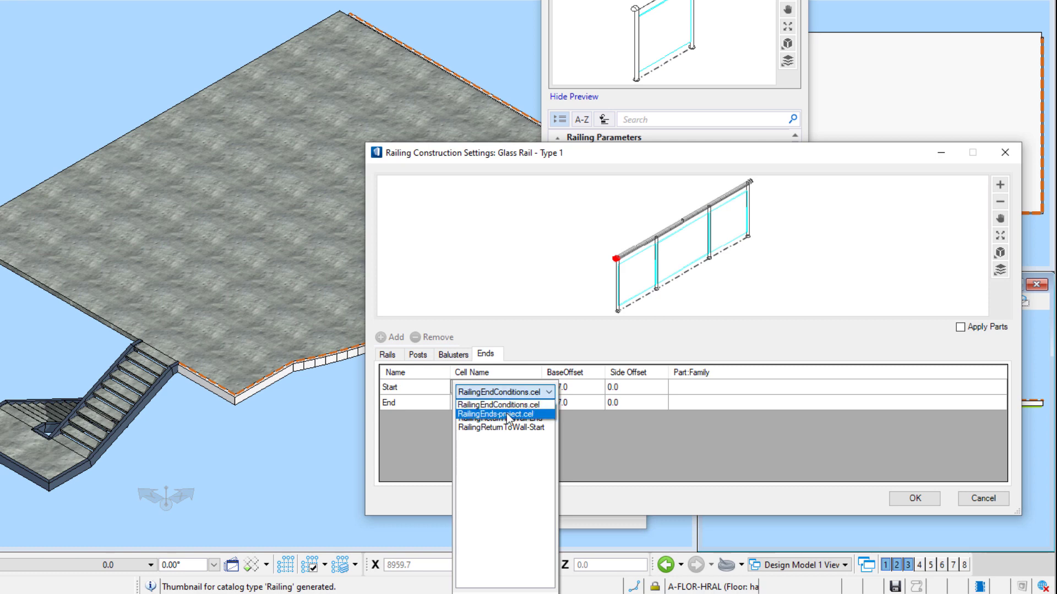
pyautogui.click(510, 419)
pyautogui.click(510, 420)
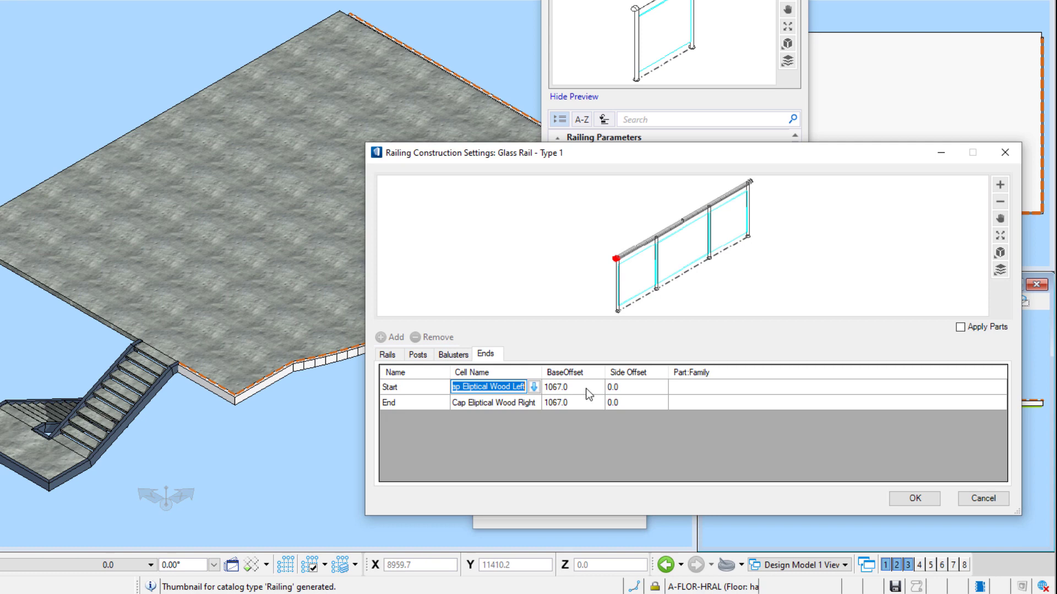
pyautogui.click(933, 499)
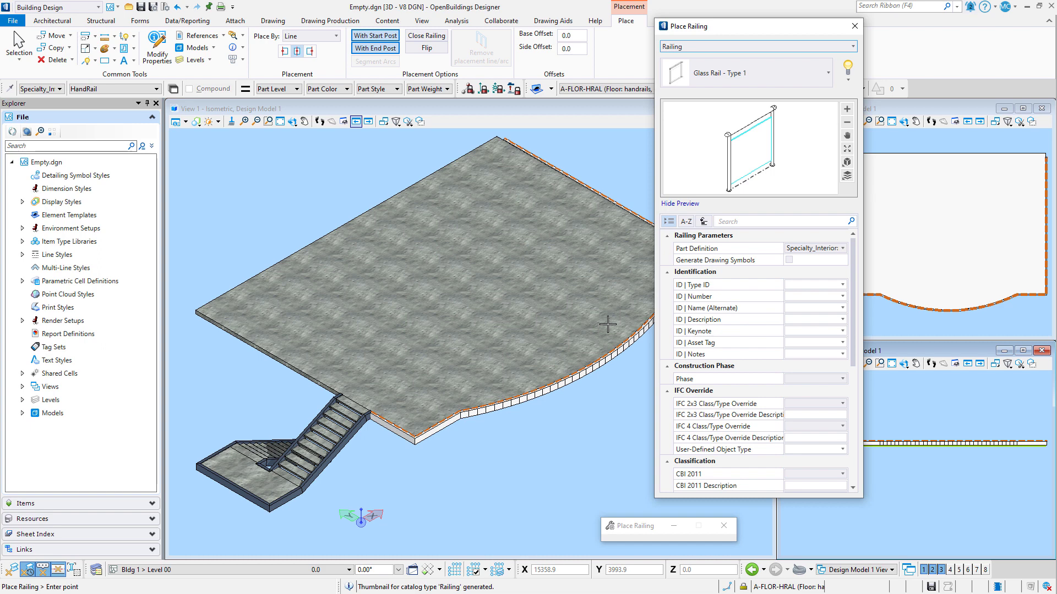
# Step: Place the glass railing From Line with Segment Arcs enabled, using the line string along the slab's edge
pyautogui.click(293, 42)
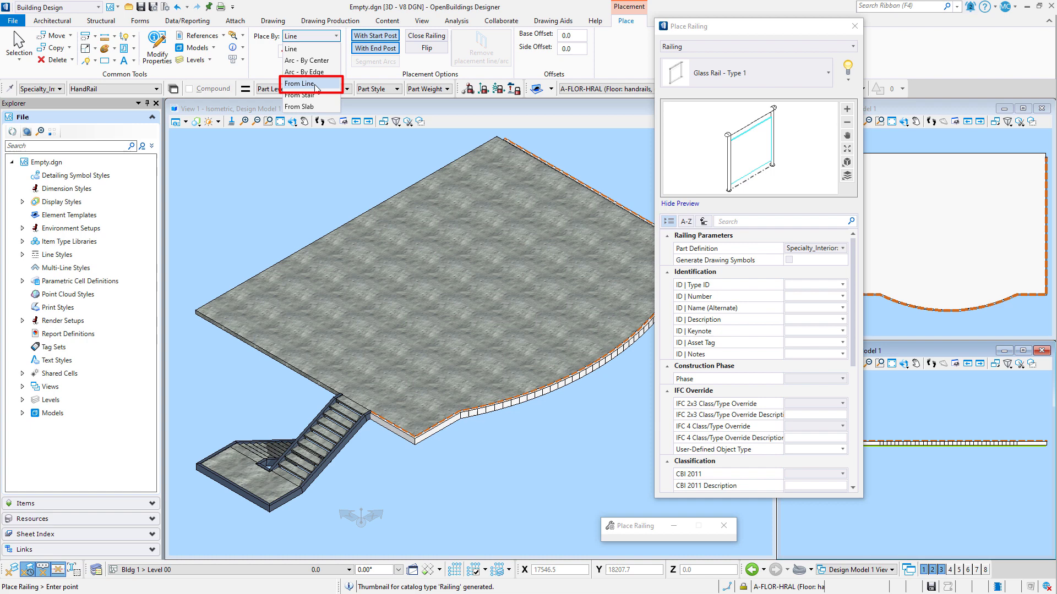
pyautogui.click(315, 86)
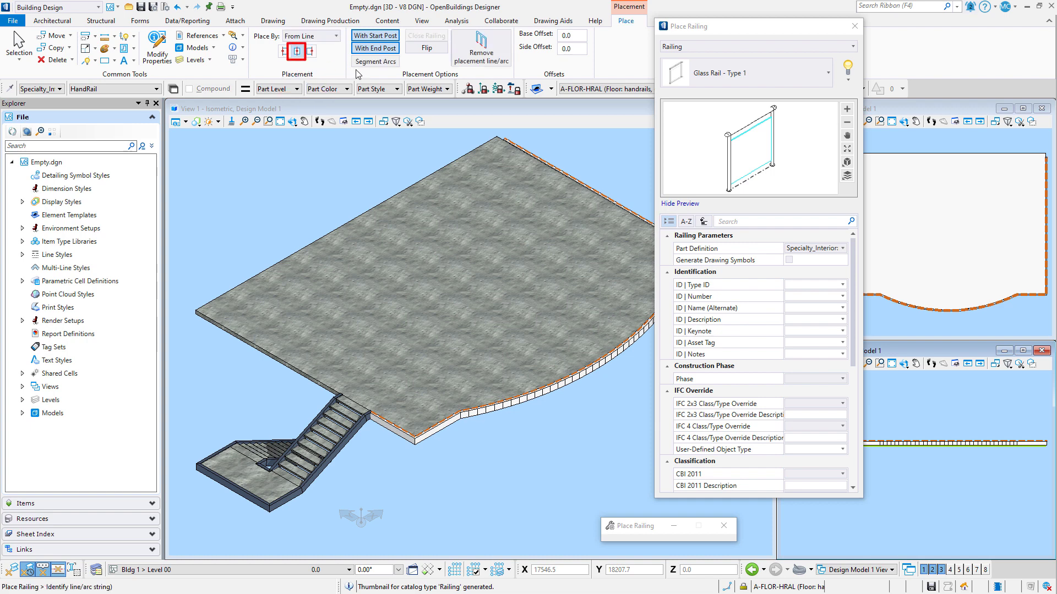
pyautogui.click(375, 61)
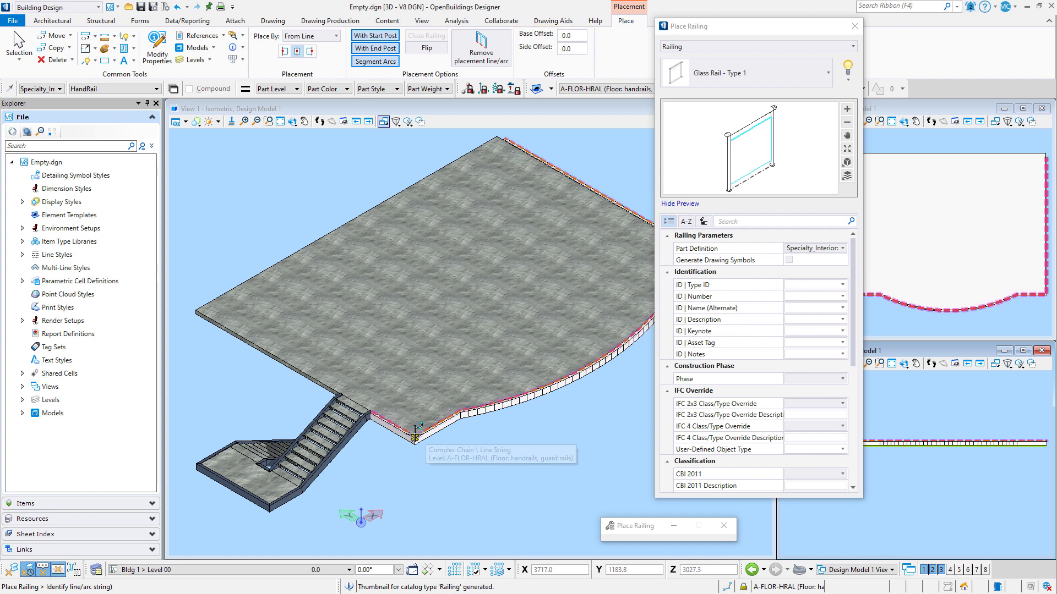
pyautogui.click(415, 437)
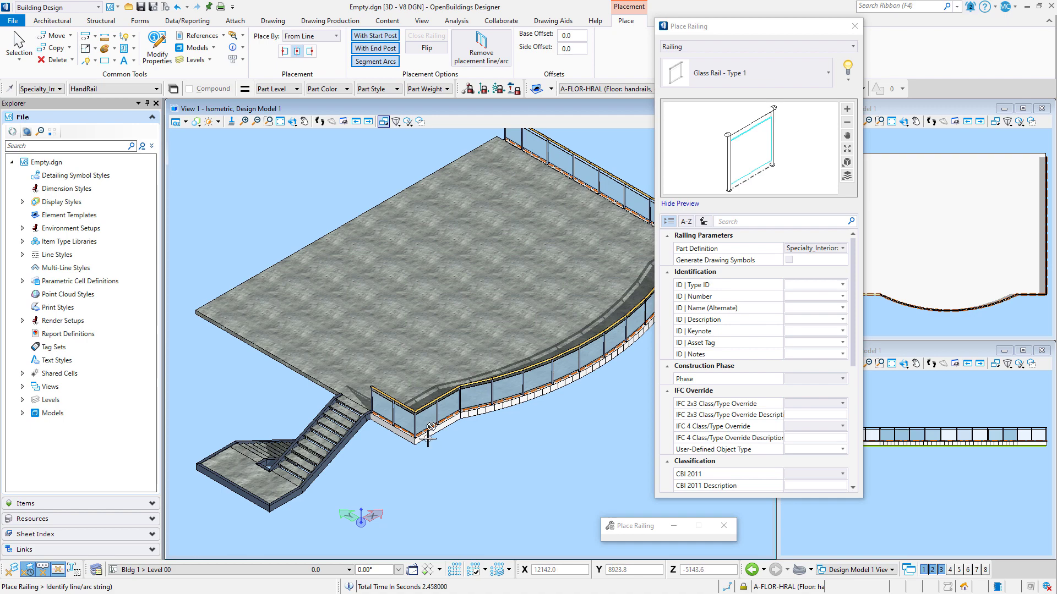
# Step: Select the placed glass railing for property modification and load its railing construction settings
pyautogui.scroll(3, 428, 439)
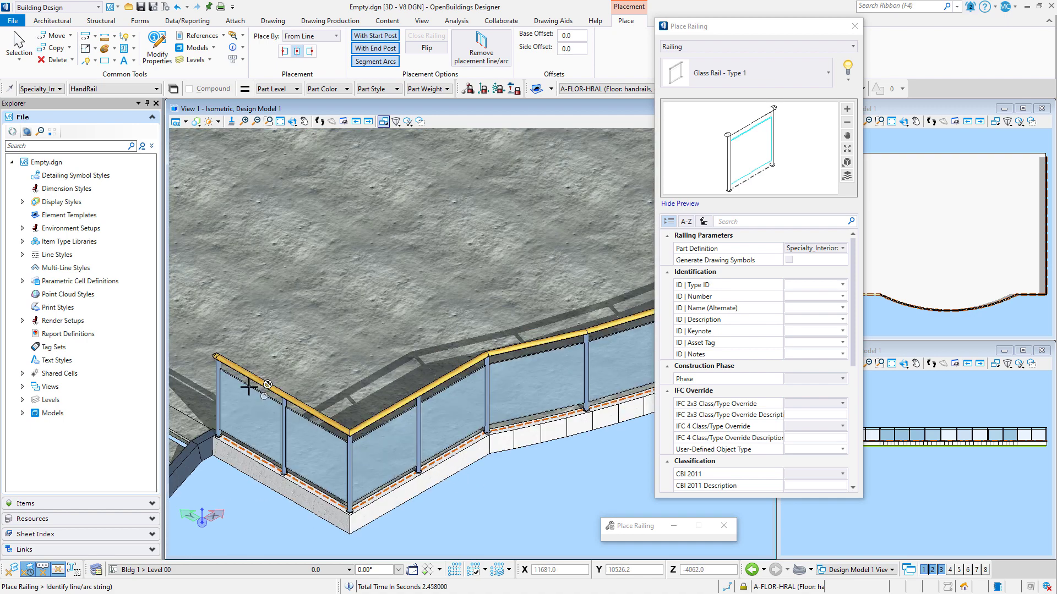
pyautogui.scroll(4, 202, 367)
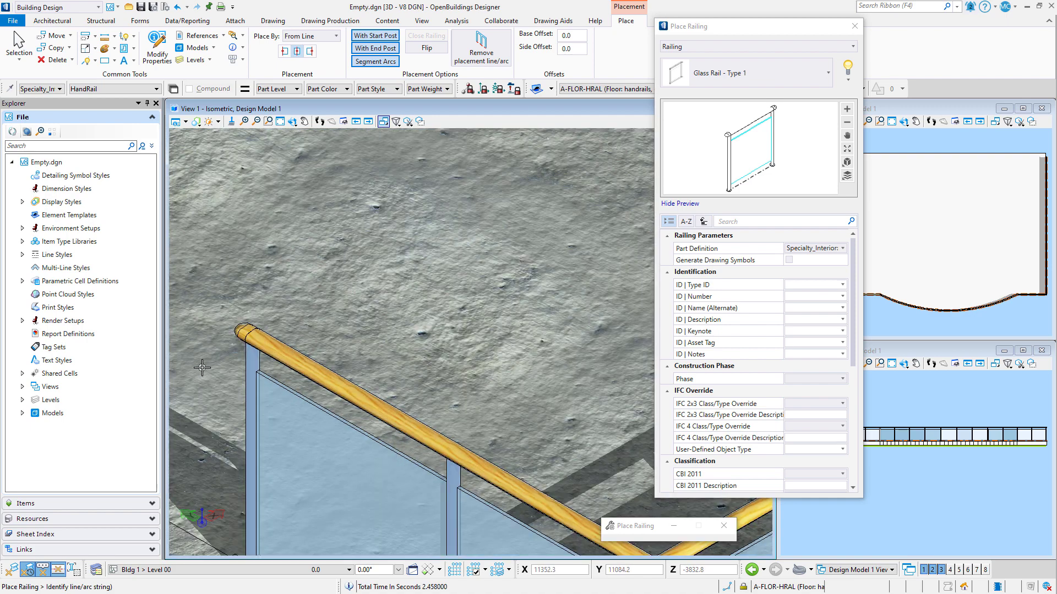
pyautogui.scroll(-2, 202, 368)
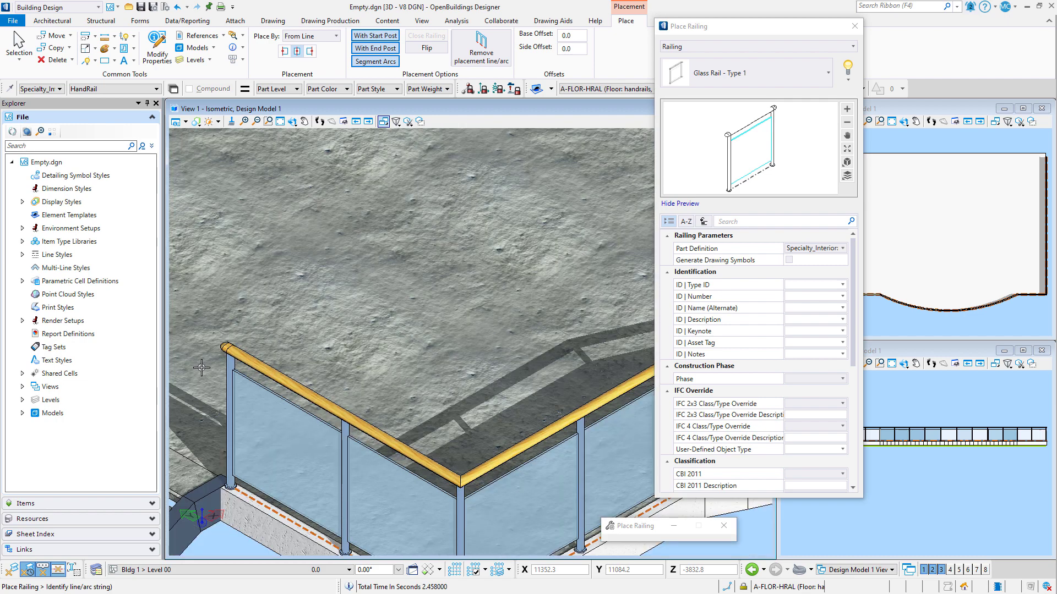
pyautogui.scroll(-2, 202, 367)
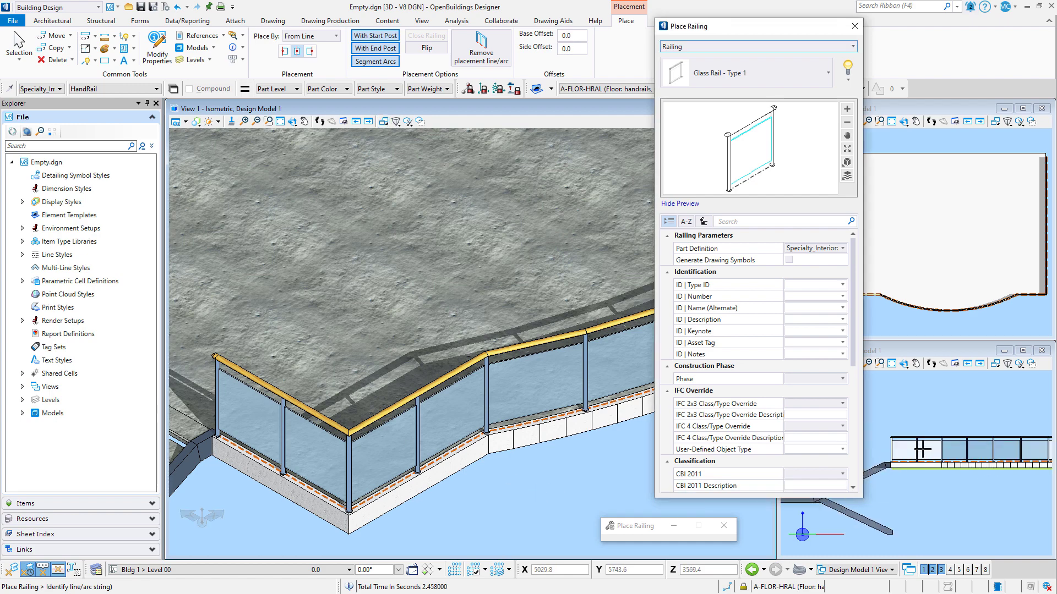
pyautogui.scroll(2, 923, 449)
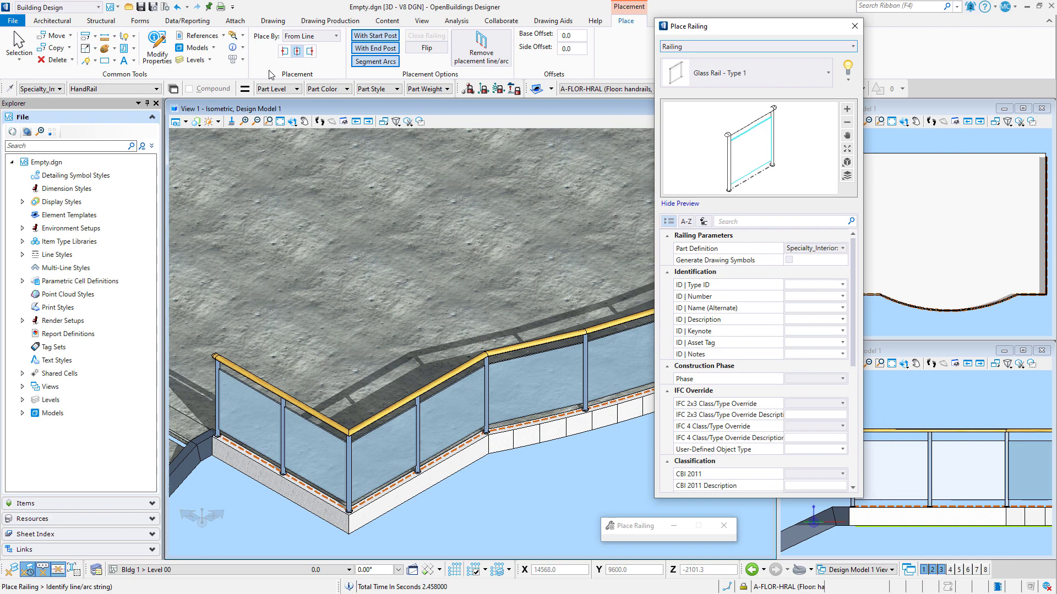
pyautogui.click(157, 48)
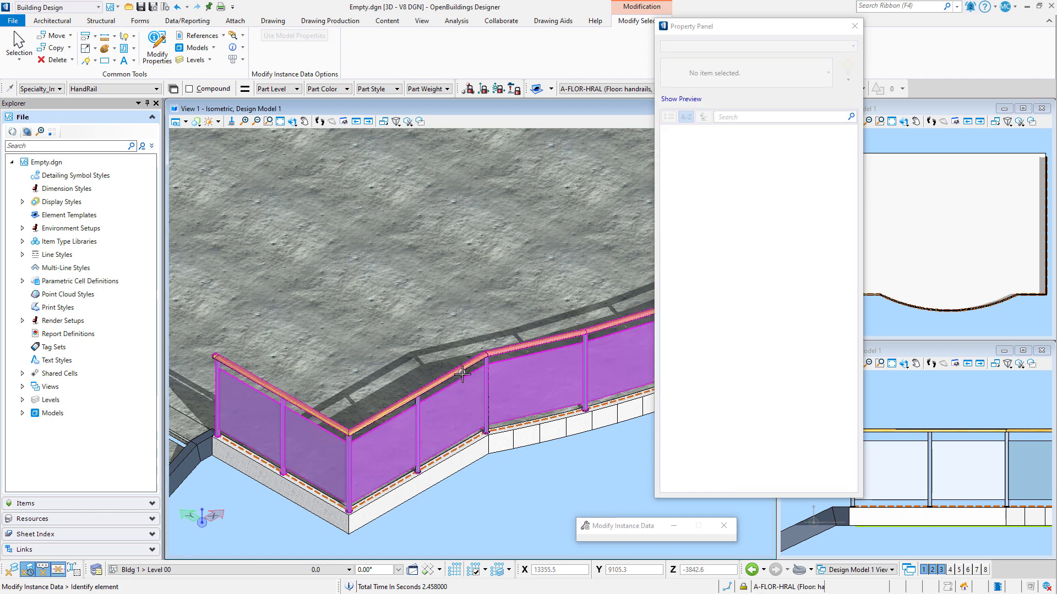
pyautogui.click(454, 345)
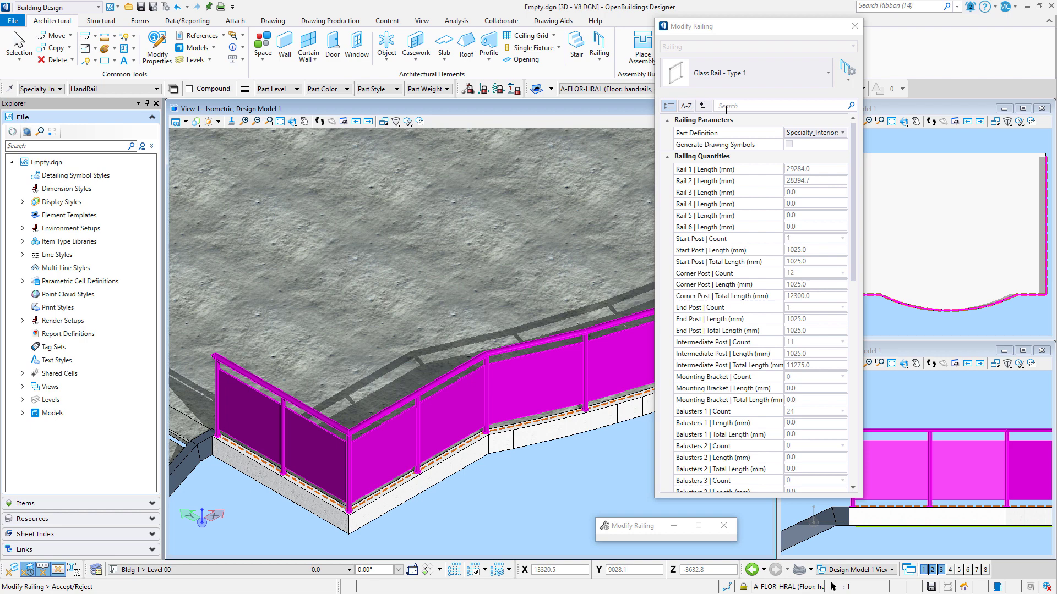
pyautogui.click(848, 83)
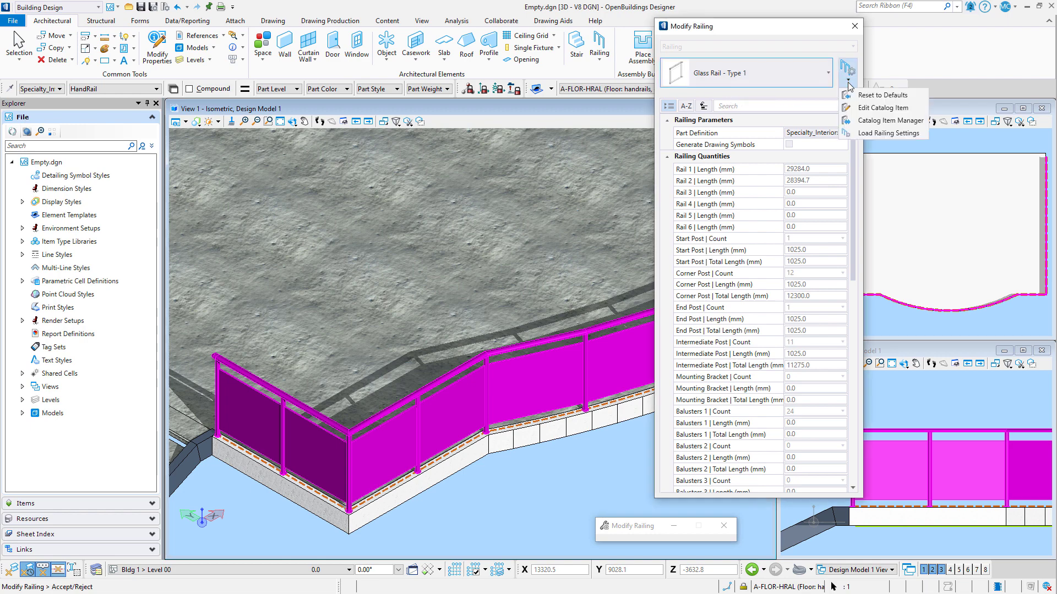
pyautogui.click(871, 133)
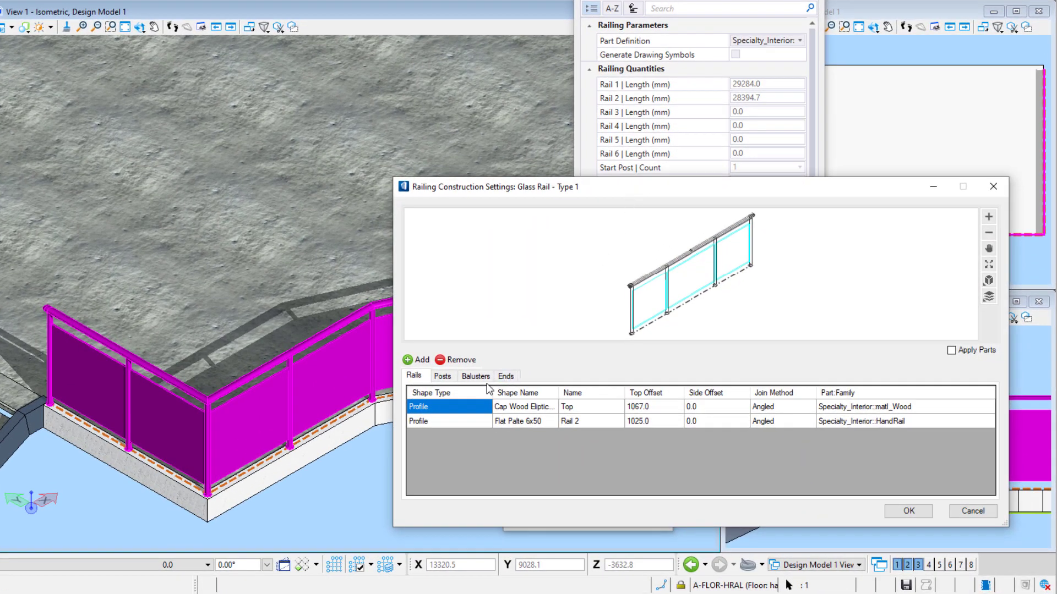
# Step: Change the baluster's panel shape to Panel Glass + Clips from the RailingPanels-project.cel library
pyautogui.click(477, 377)
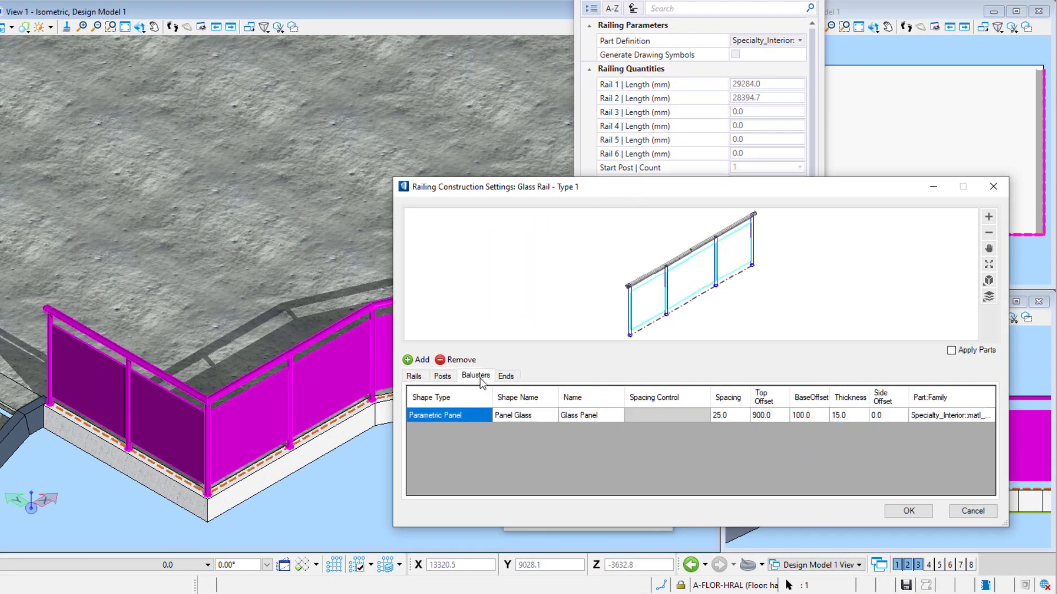
pyautogui.click(547, 415)
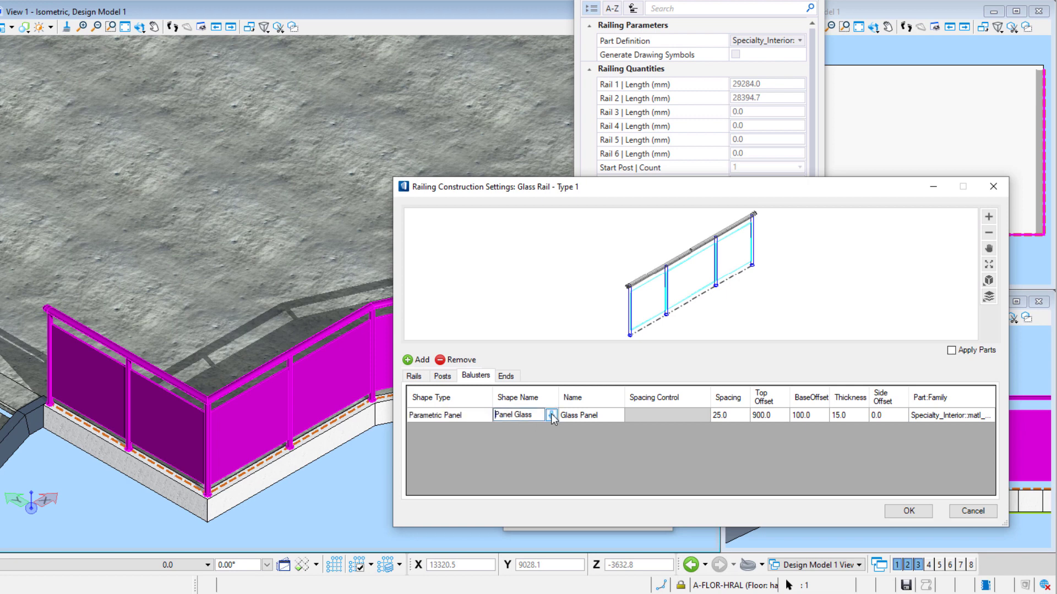
pyautogui.click(547, 414)
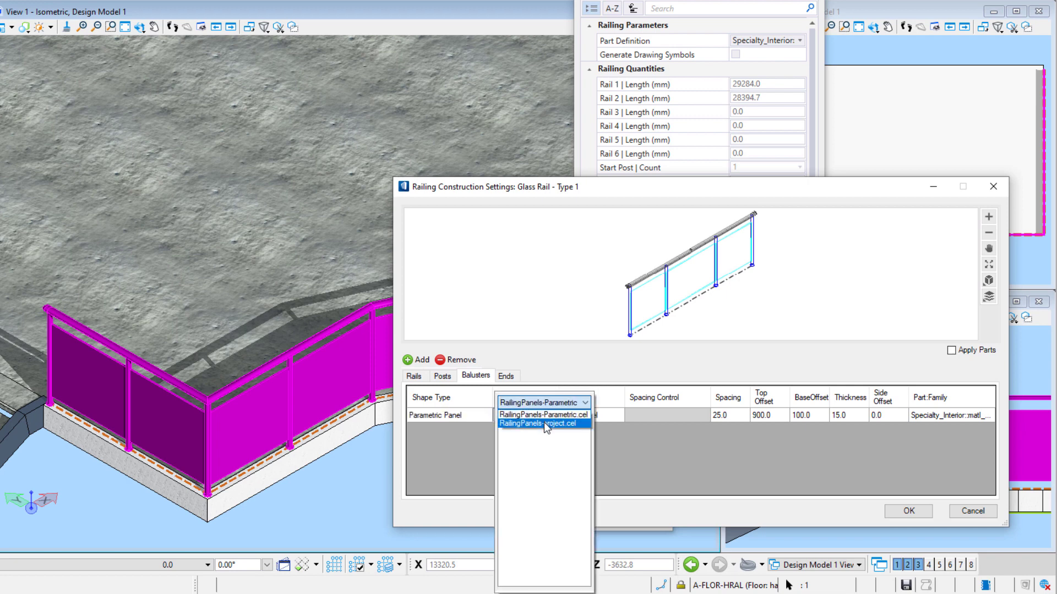
pyautogui.click(544, 422)
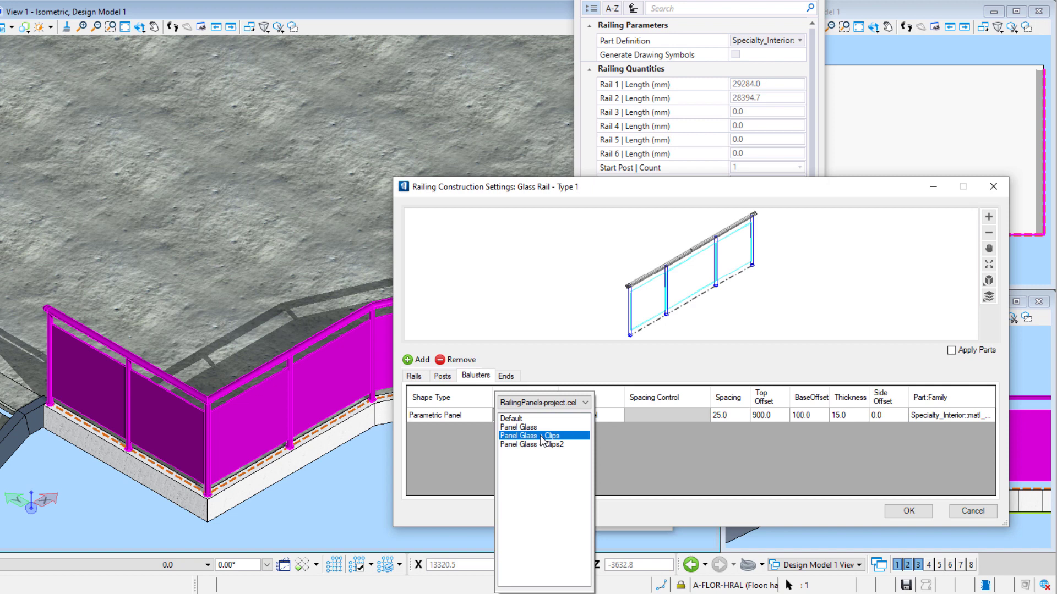
pyautogui.click(550, 439)
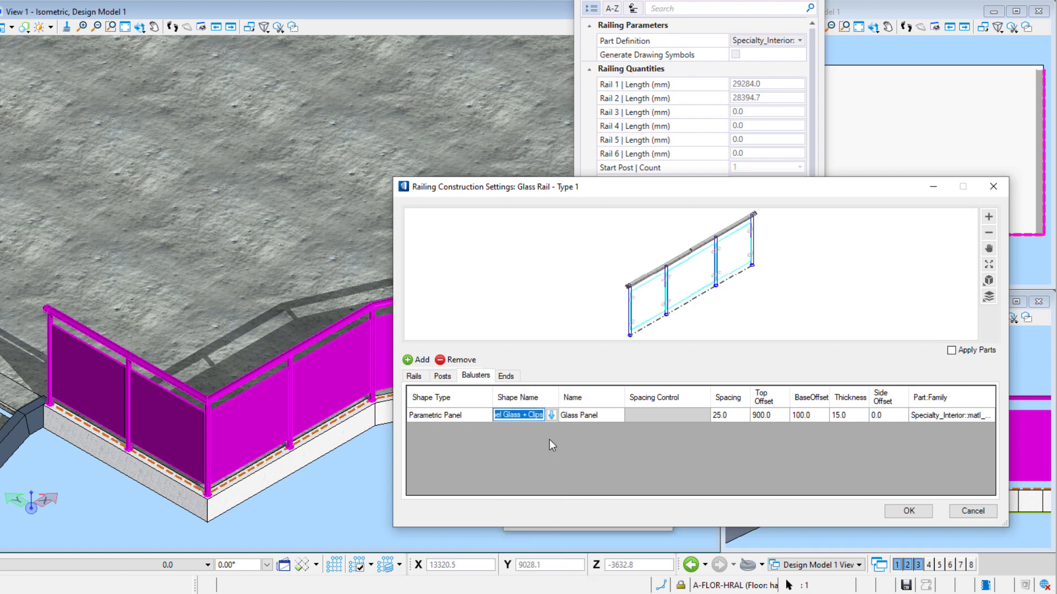
# Step: Set the spacing of the glass panel baluster to 50
pyautogui.click(735, 414)
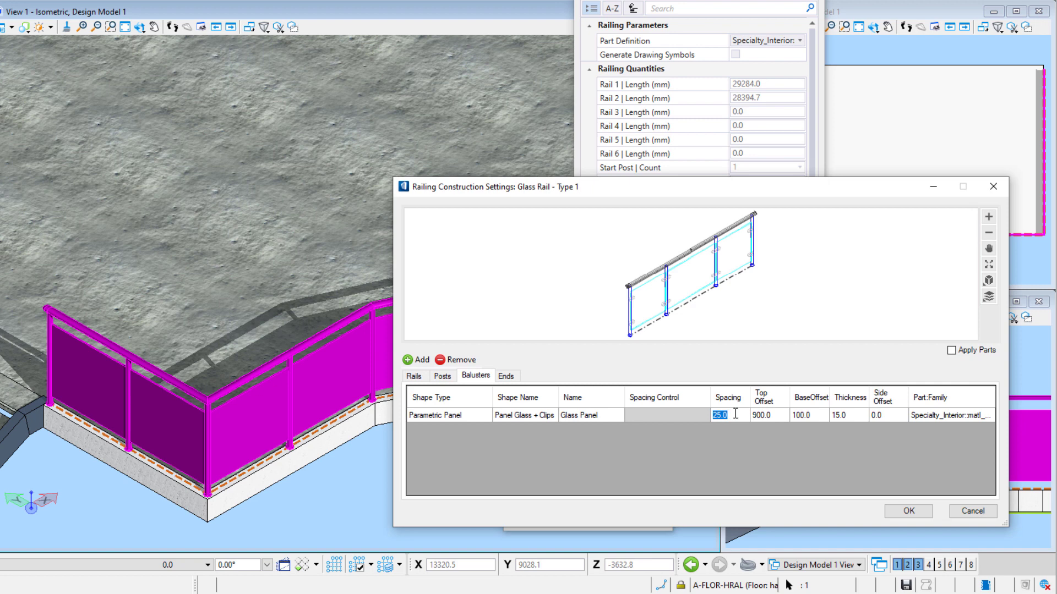
pyautogui.write('50')
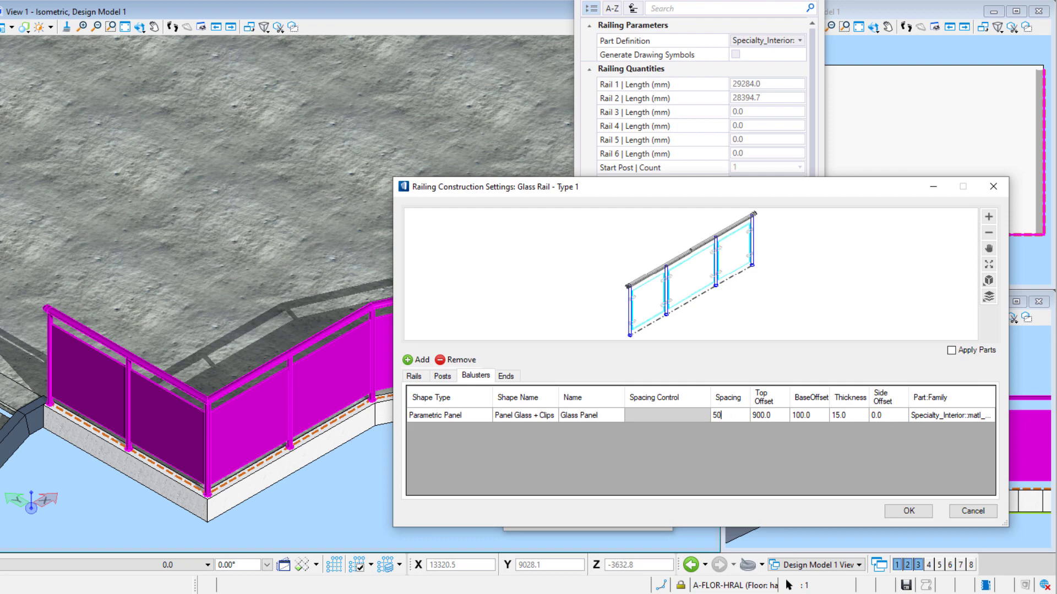
pyautogui.press('Tab')
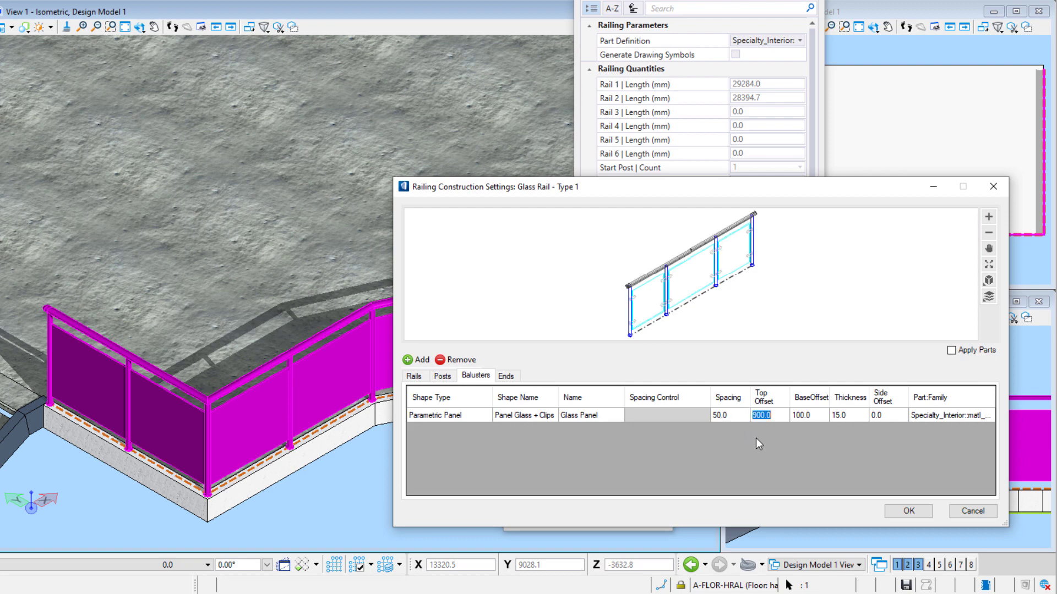
# Step: Apply the edited construction settings to the selected glass railing, accept the modification and end the modify command
pyautogui.click(904, 511)
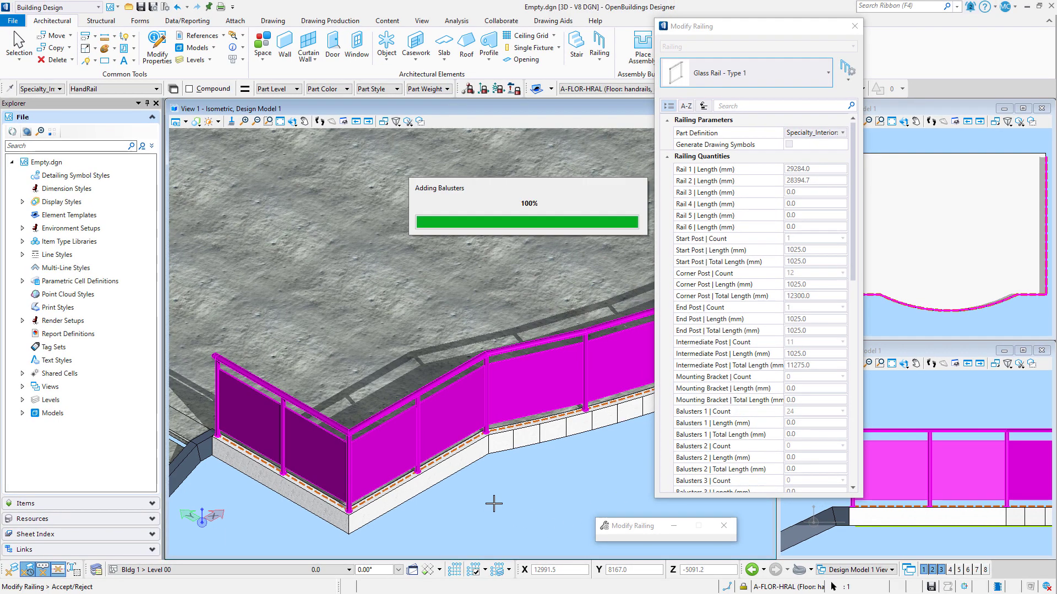
pyautogui.click(494, 502)
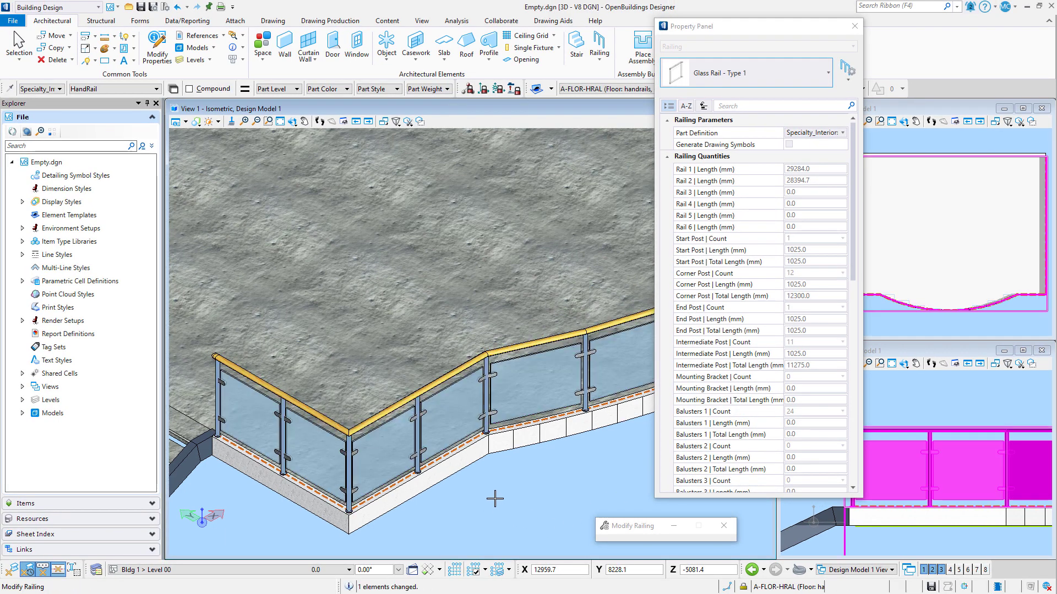
pyautogui.rightClick(495, 500)
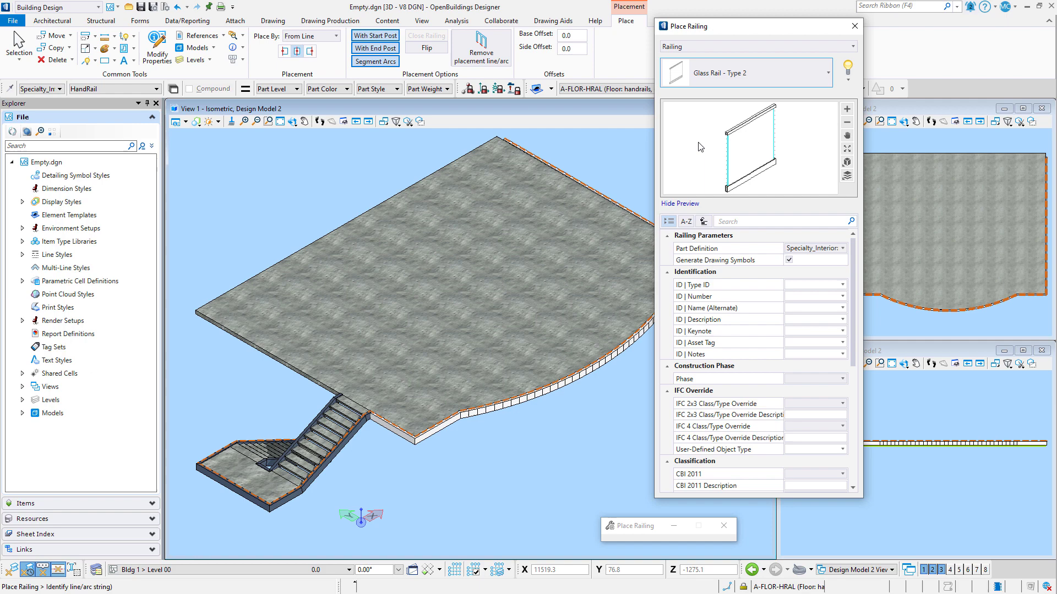
# Step: Load the railing settings of Glass Rail - Type 2 and review its rails, posts, balusters and ends
pyautogui.click(847, 77)
pyautogui.click(886, 171)
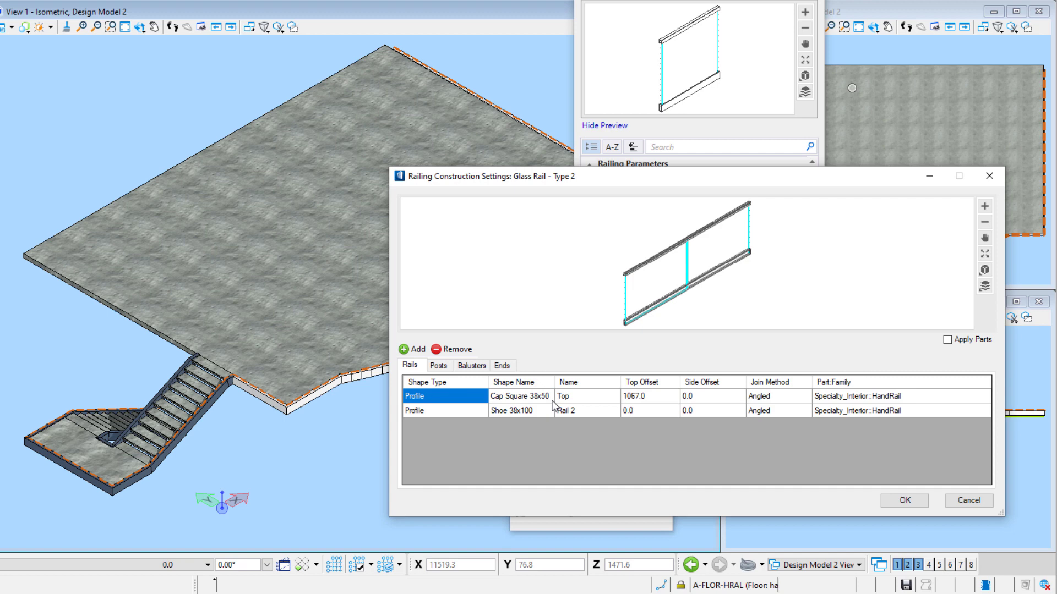
pyautogui.click(449, 368)
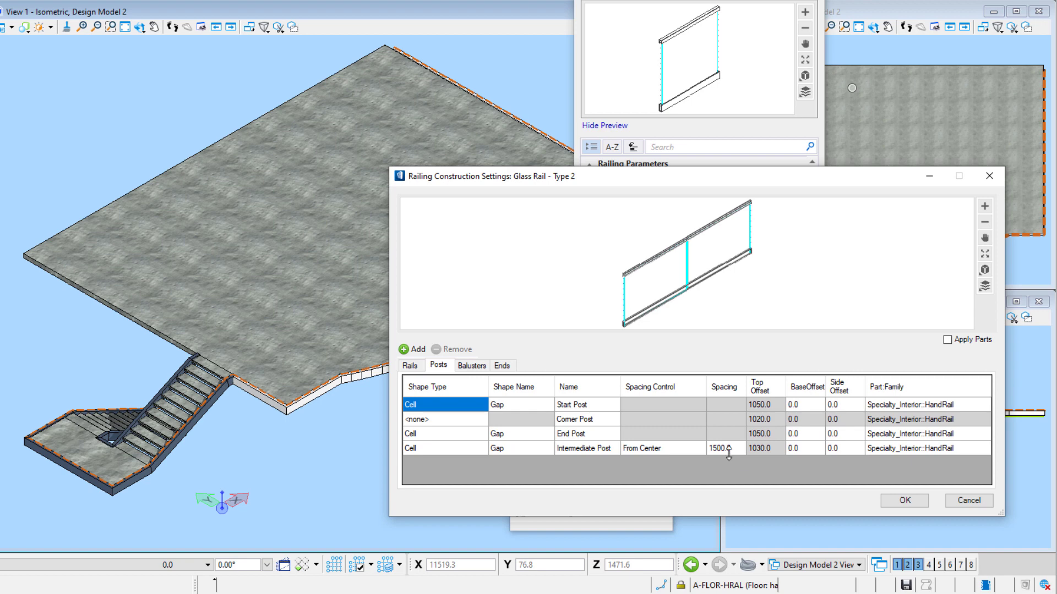
pyautogui.click(467, 368)
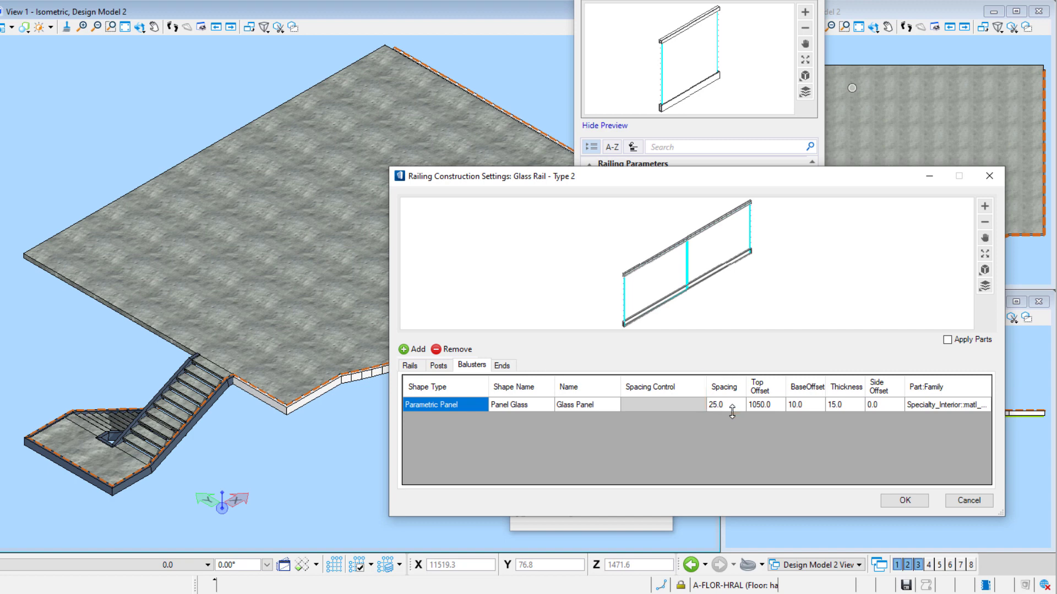
pyautogui.click(502, 365)
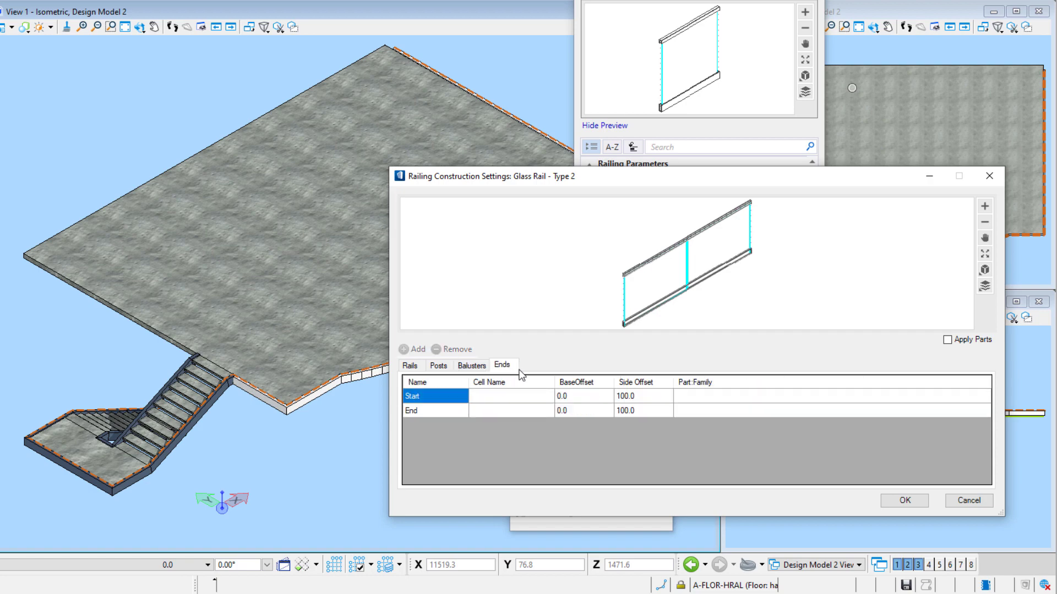
pyautogui.click(905, 501)
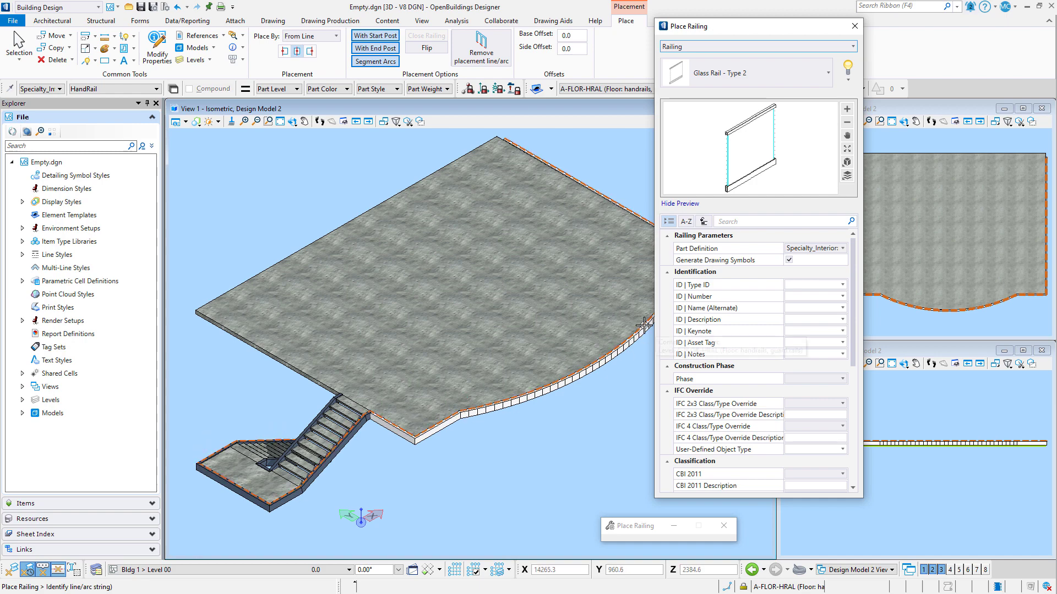
# Step: Place the Glass Rail - Type 2 railing From Line with Segment Arcs enabled, using the line string along the slab edge and stair
pyautogui.click(370, 62)
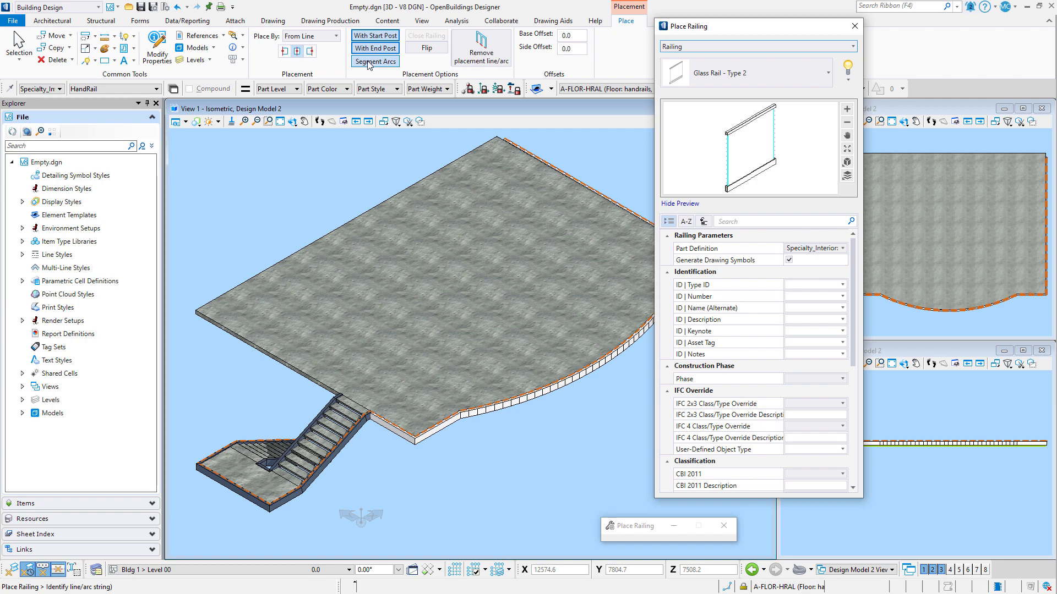
pyautogui.click(370, 411)
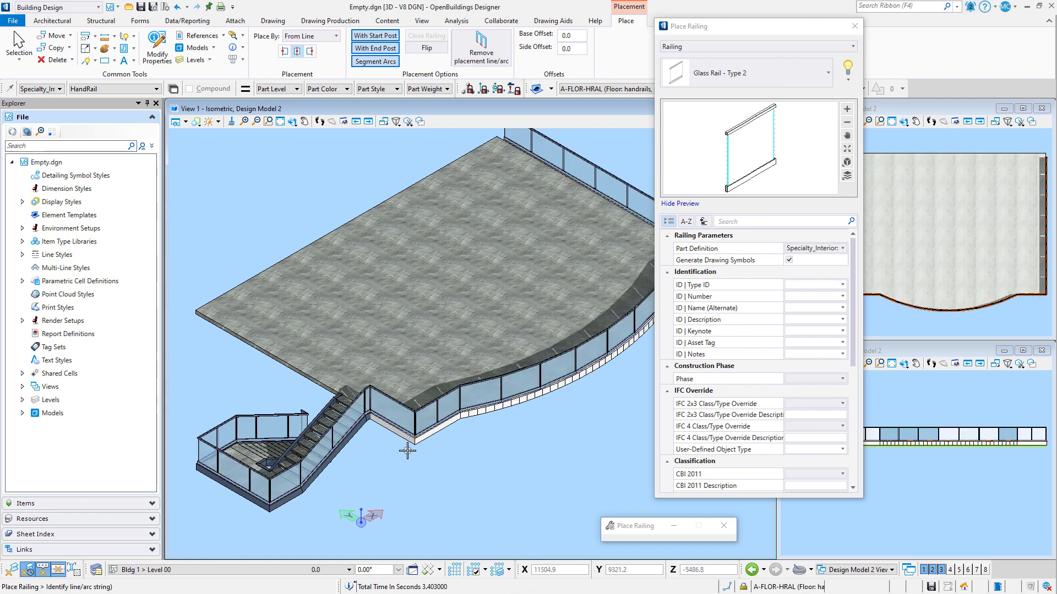
pyautogui.scroll(5, 385, 452)
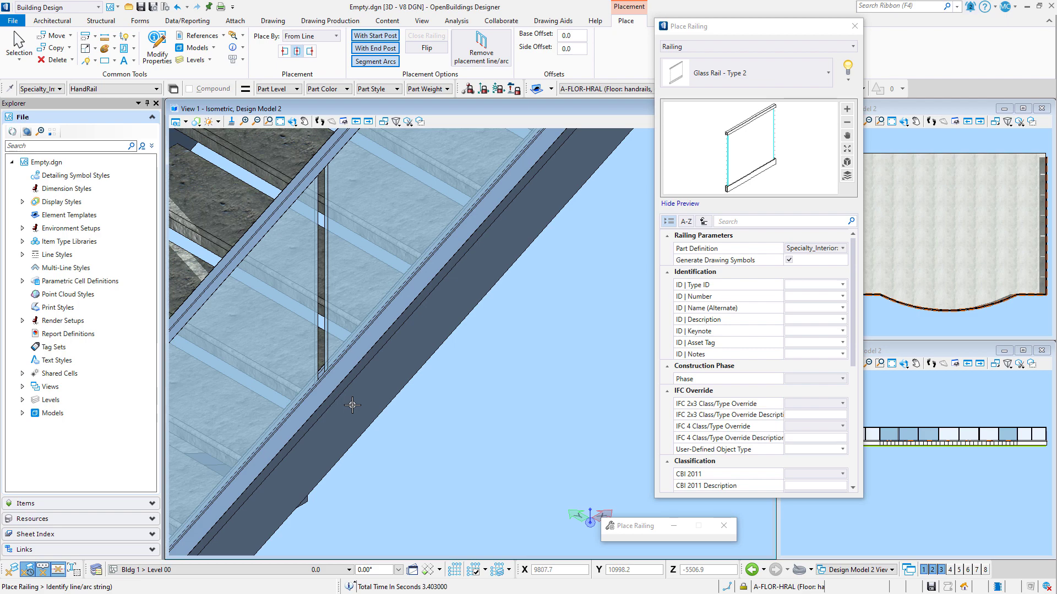
pyautogui.scroll(-5, 366, 407)
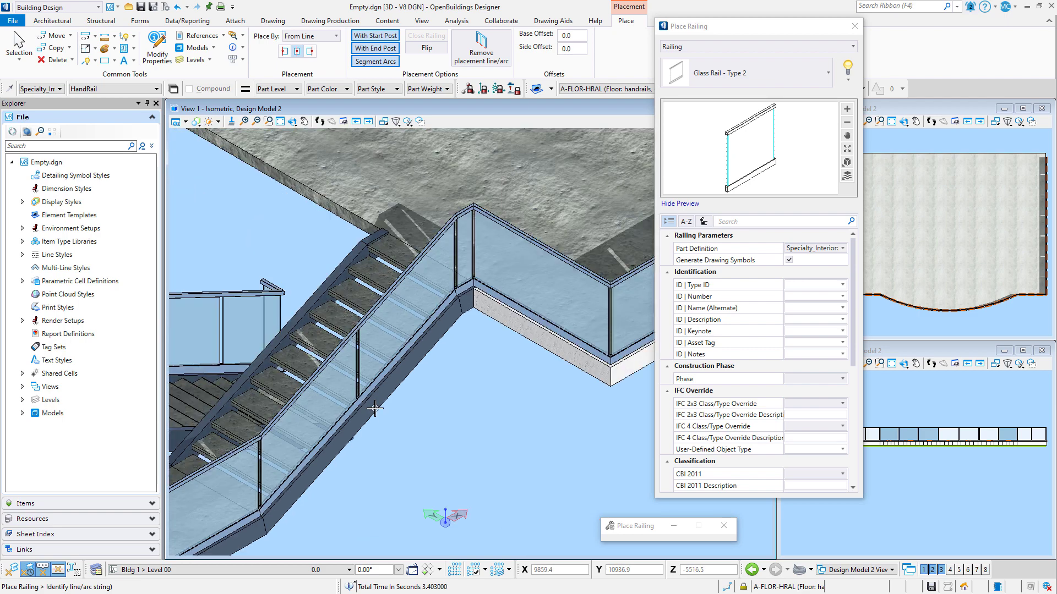
pyautogui.scroll(-3, 375, 408)
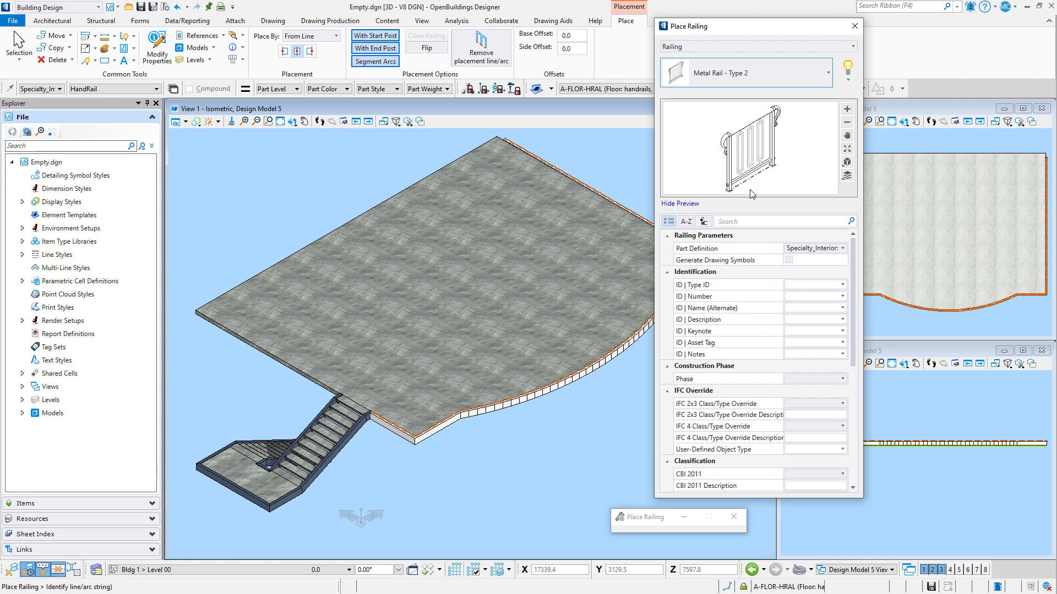
# Step: Load the railing settings of Metal Rail - Type 2 and review its rails, posts, balusters and end cells, widening columns to read full names
pyautogui.click(847, 79)
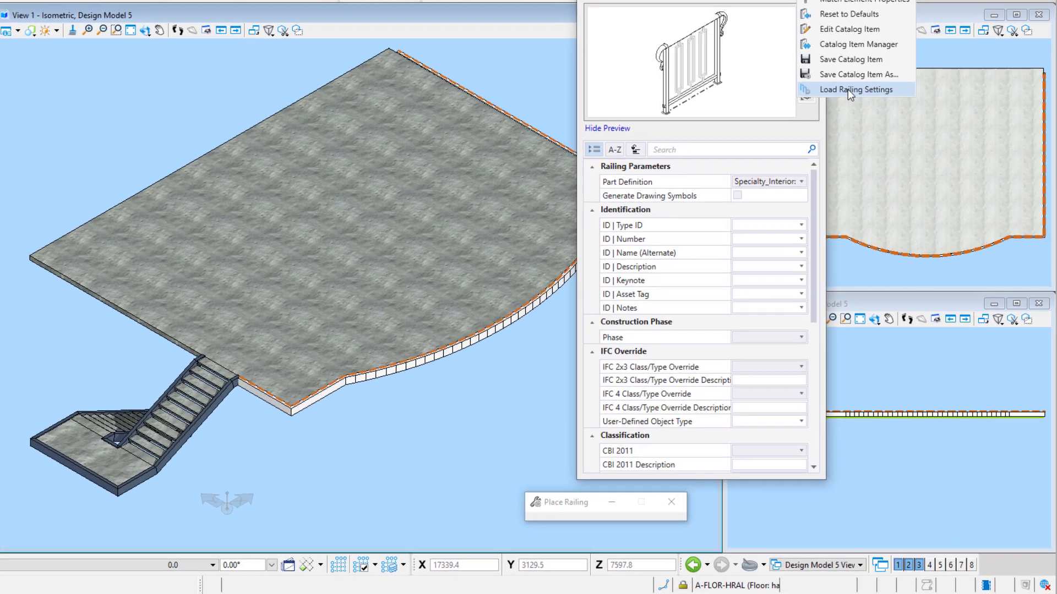
pyautogui.click(847, 89)
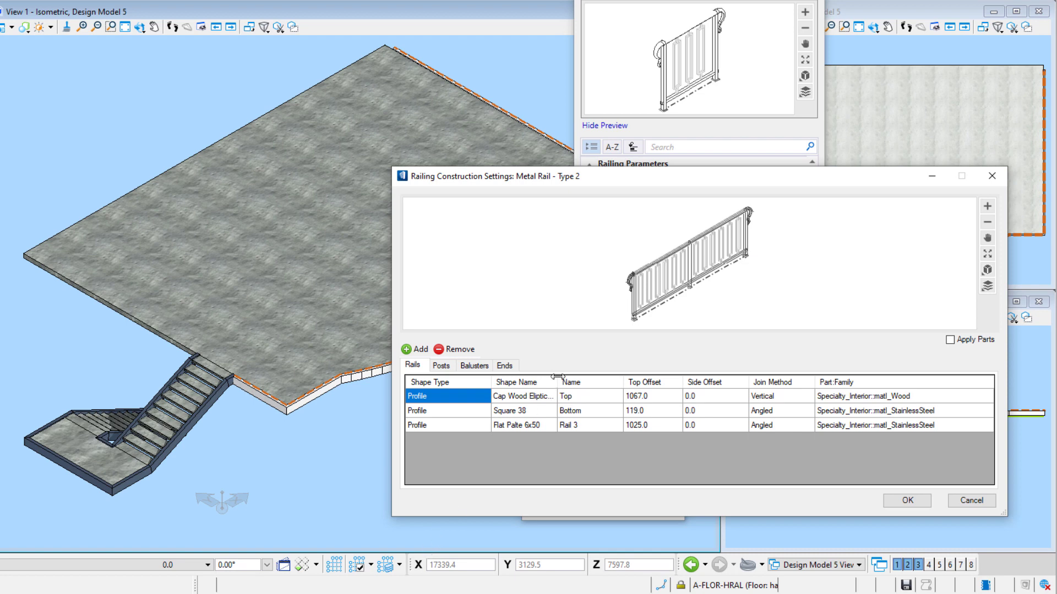
pyautogui.moveTo(557, 382); pyautogui.dragTo(601, 382)
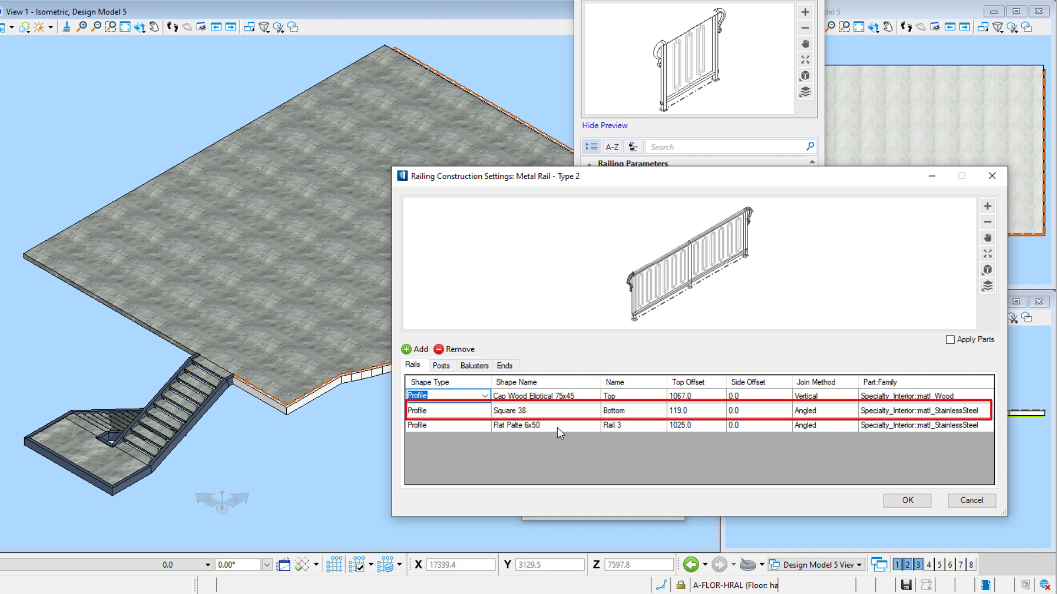
pyautogui.click(443, 366)
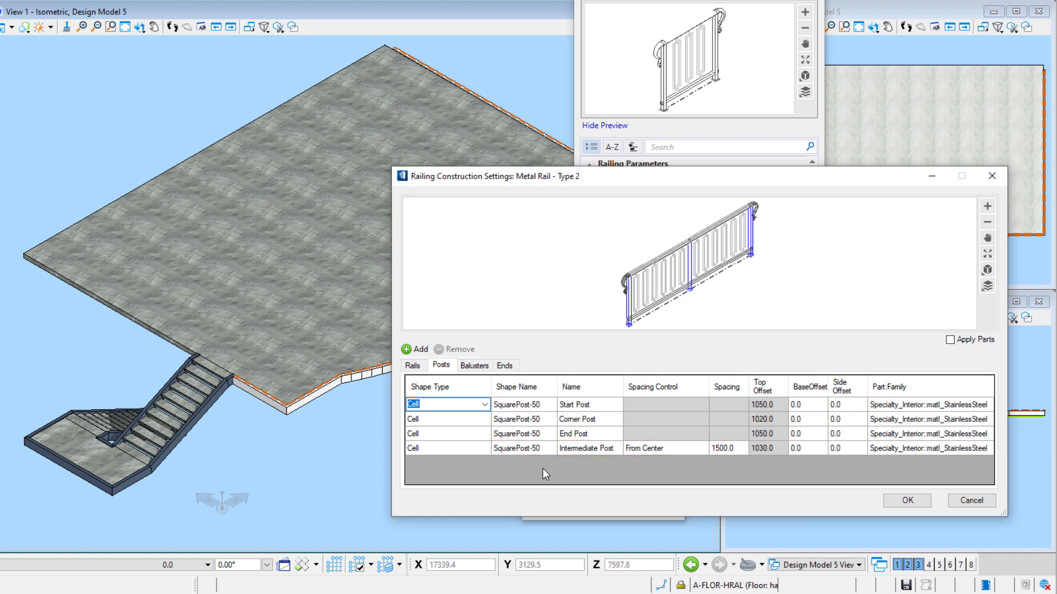
pyautogui.click(474, 365)
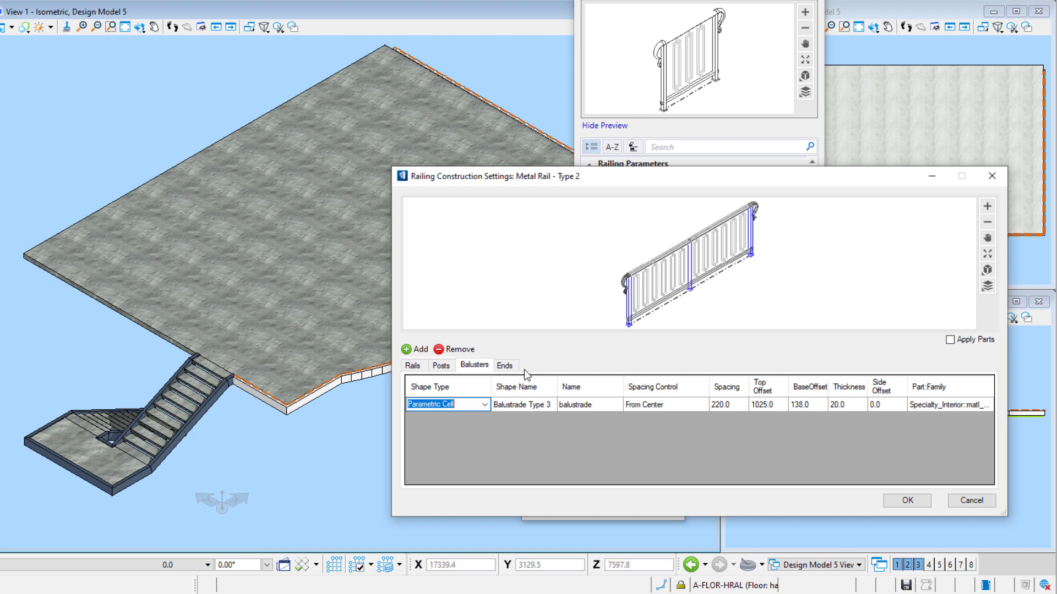
pyautogui.click(509, 368)
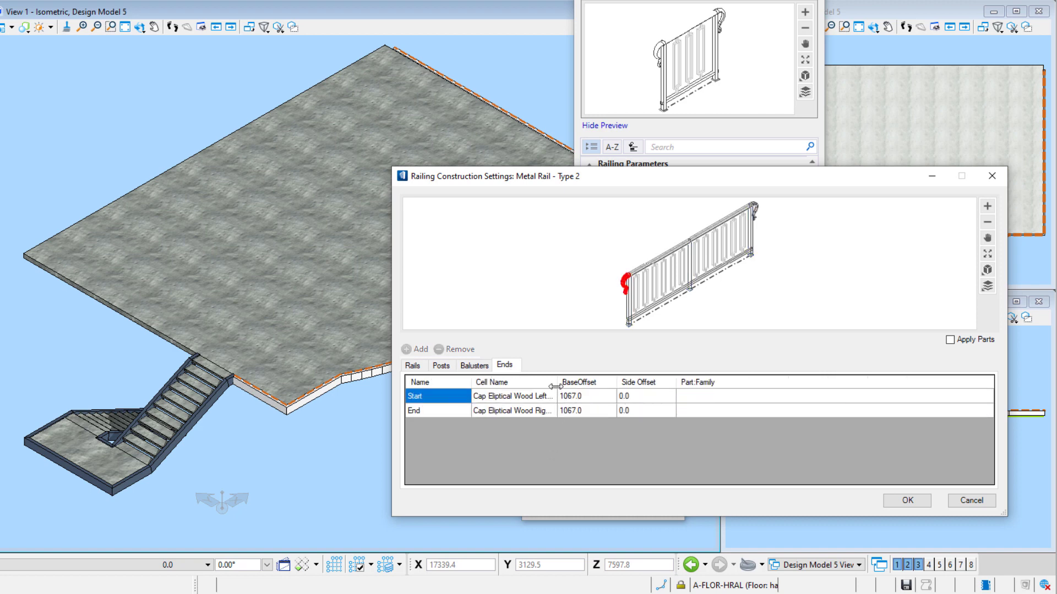
pyautogui.moveTo(557, 384); pyautogui.dragTo(582, 381)
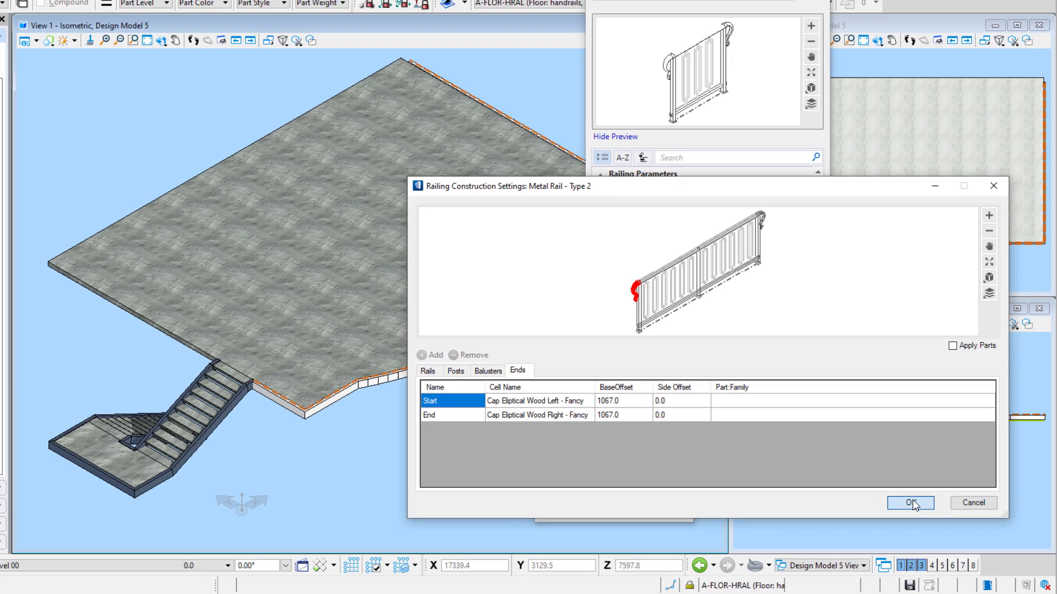
pyautogui.click(907, 500)
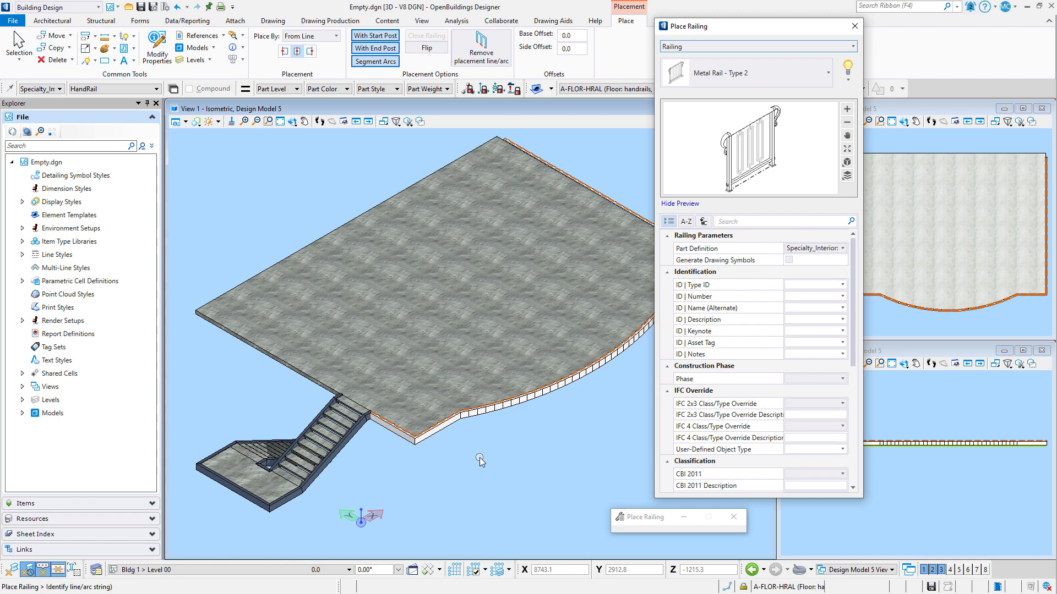
# Step: Place the Metal Rail - Type 2 railing along the slab's edge line, check its end cap at the stair, and leave railing placement
pyautogui.click(414, 436)
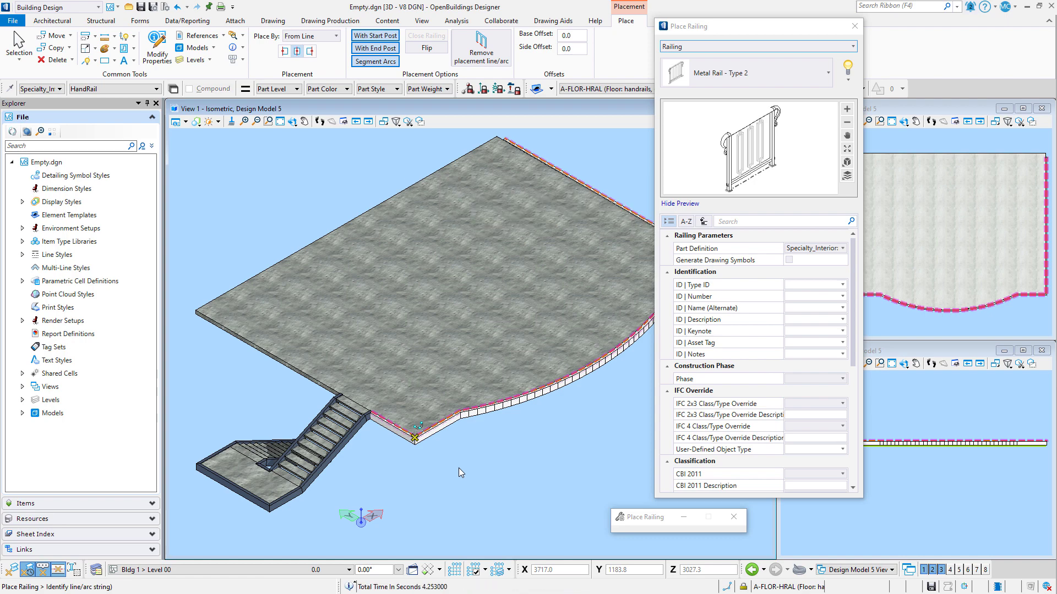
pyautogui.scroll(3, 421, 417)
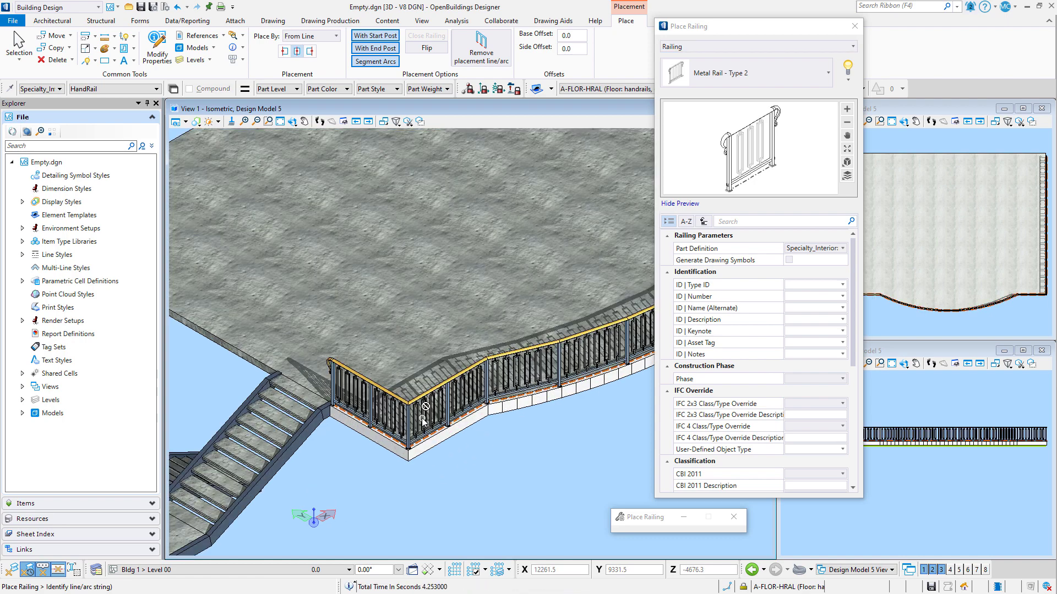
pyautogui.scroll(-2, 302, 336)
pyautogui.scroll(6, 301, 335)
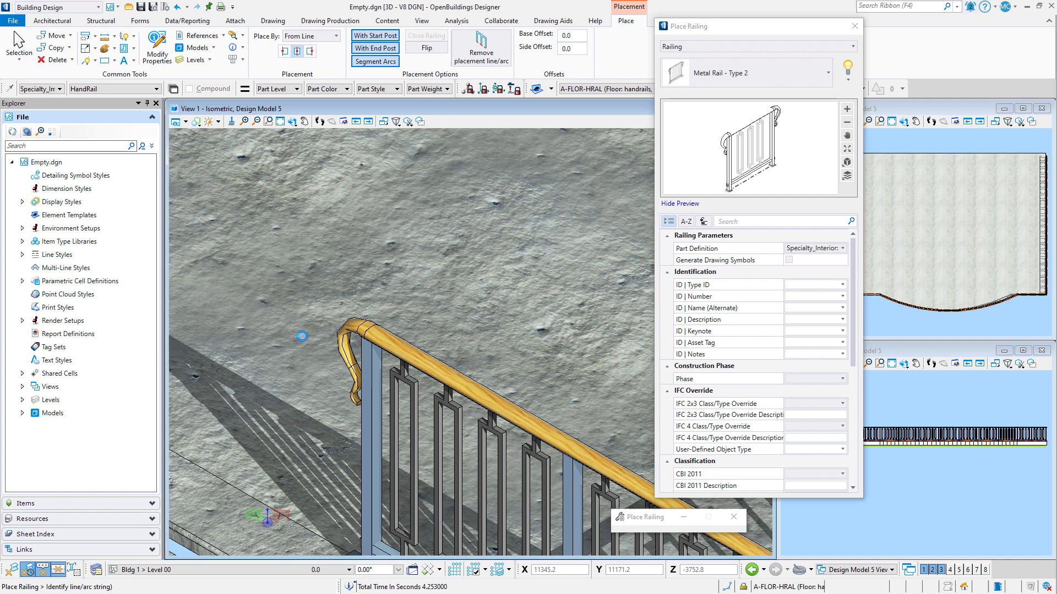
pyautogui.scroll(-2, 286, 334)
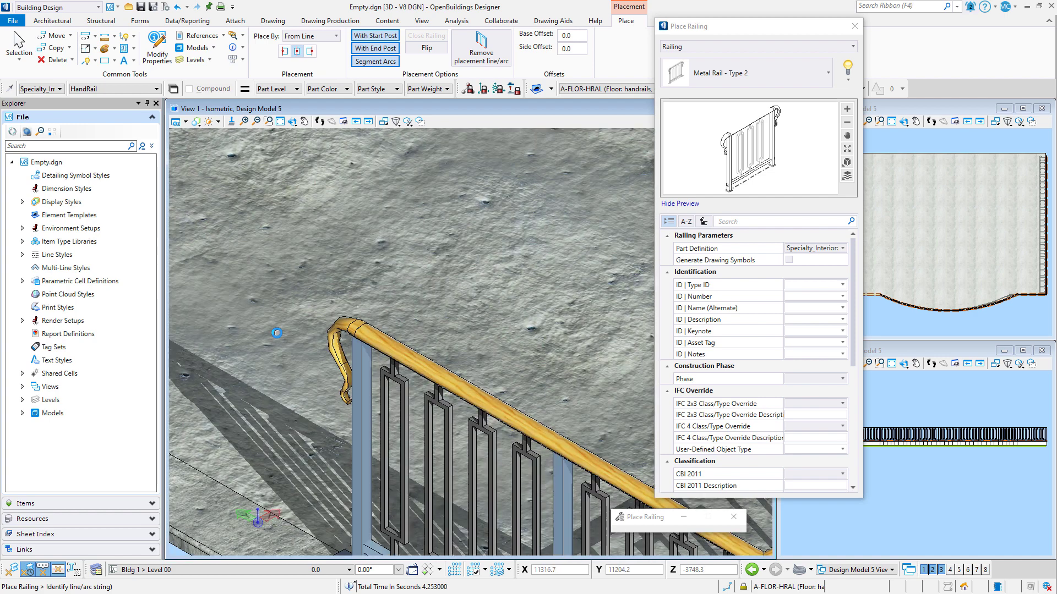
pyautogui.scroll(-1, 274, 333)
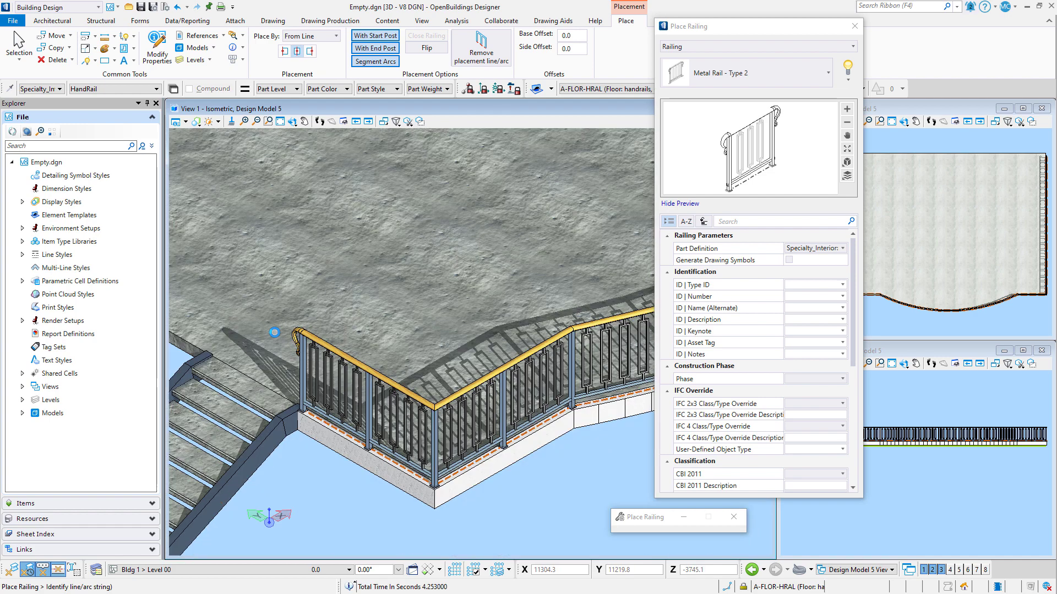
pyautogui.scroll(-1, 273, 333)
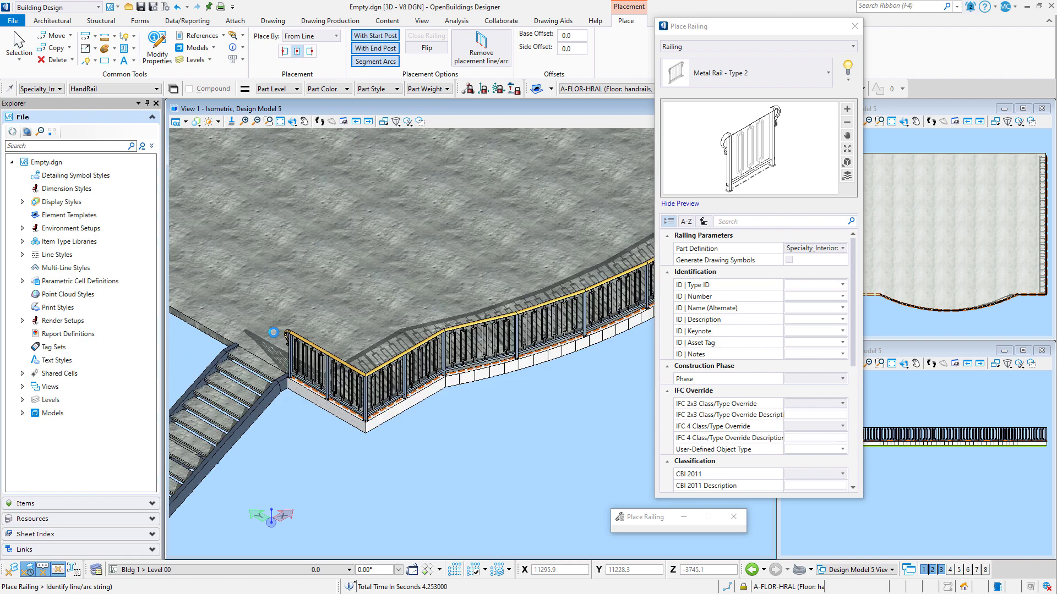
pyautogui.click(855, 26)
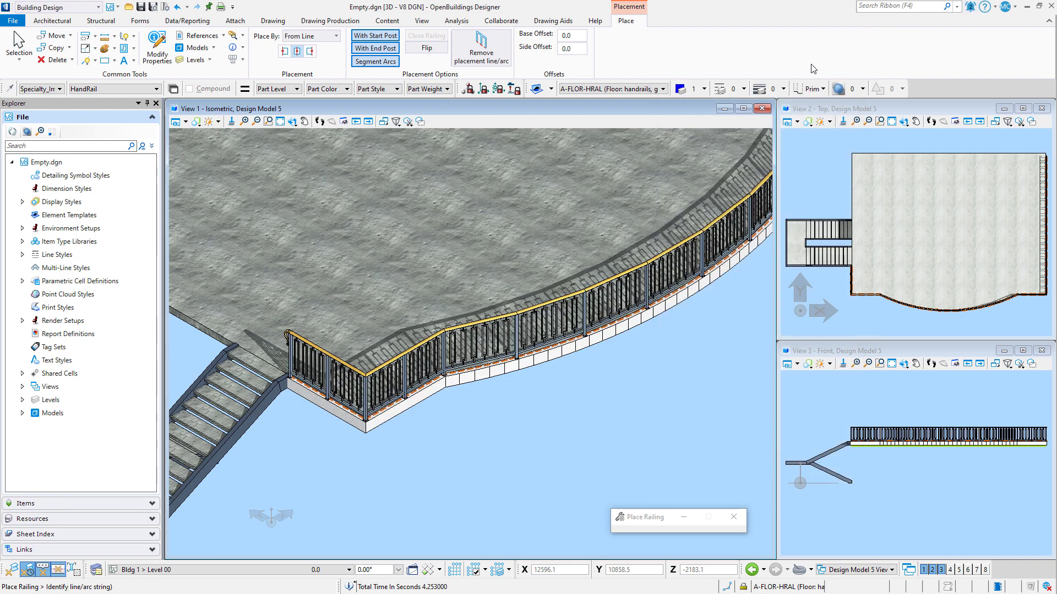
pyautogui.press('Escape')
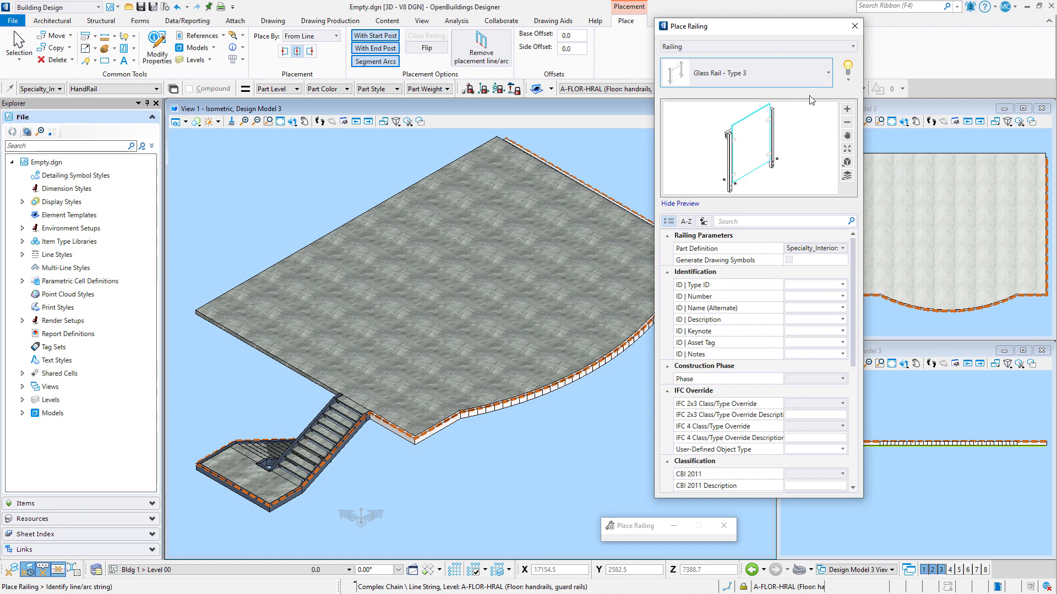
# Step: Load the railing settings of Glass Rail - Type 3 and review its rails, posts, balusters and ends, widening columns to read full shape names
pyautogui.click(849, 81)
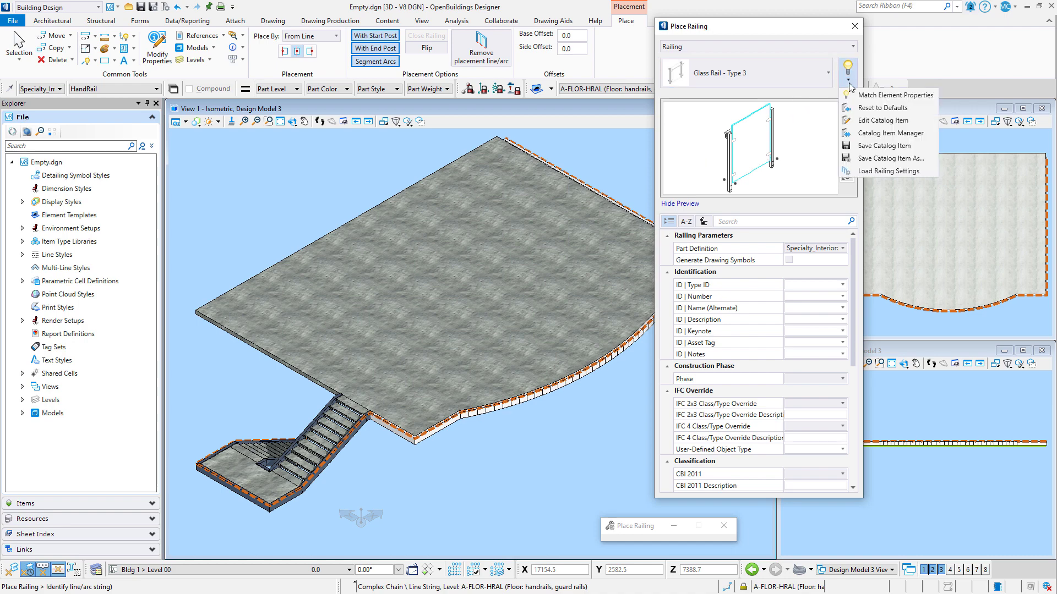
pyautogui.click(887, 171)
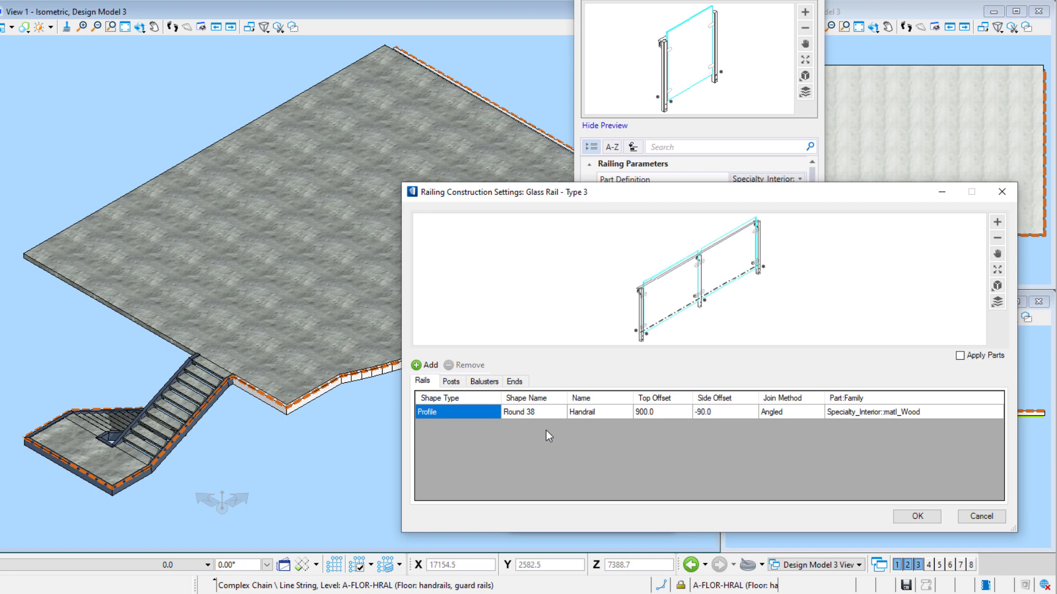
pyautogui.click(450, 381)
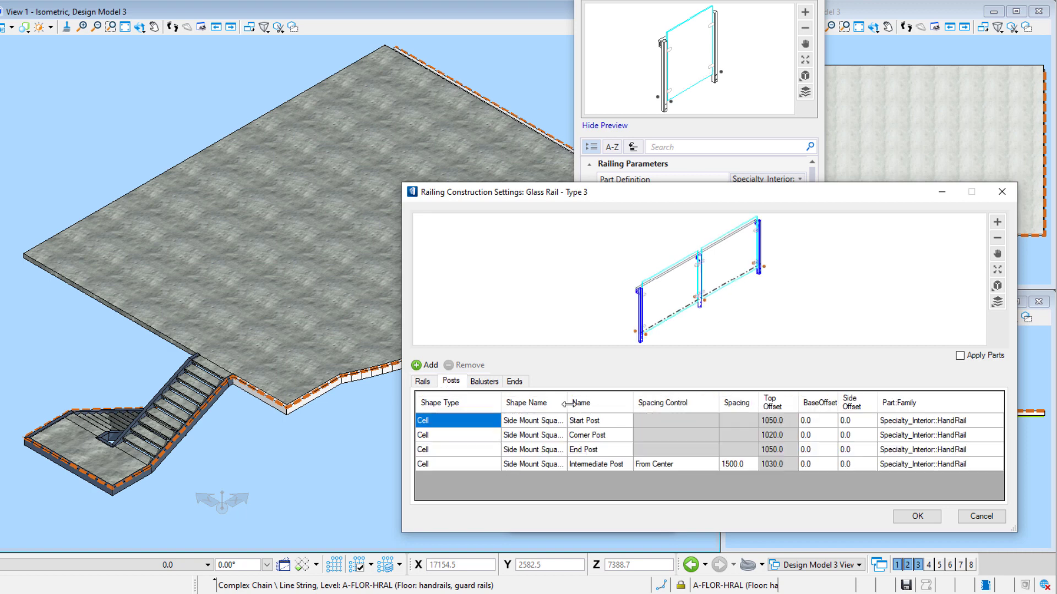
pyautogui.moveTo(567, 404); pyautogui.dragTo(606, 400)
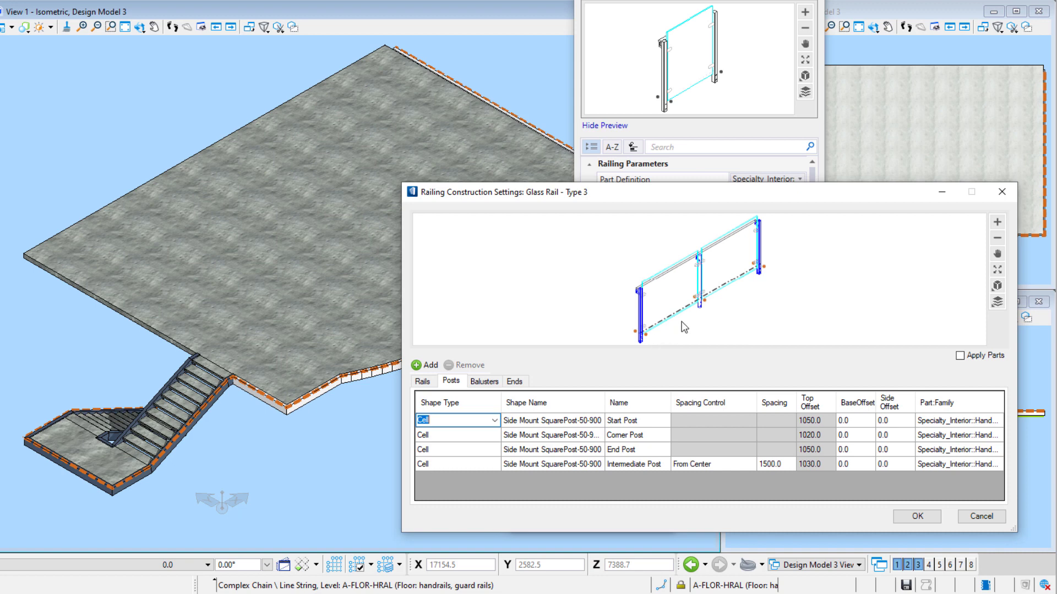
pyautogui.click(485, 382)
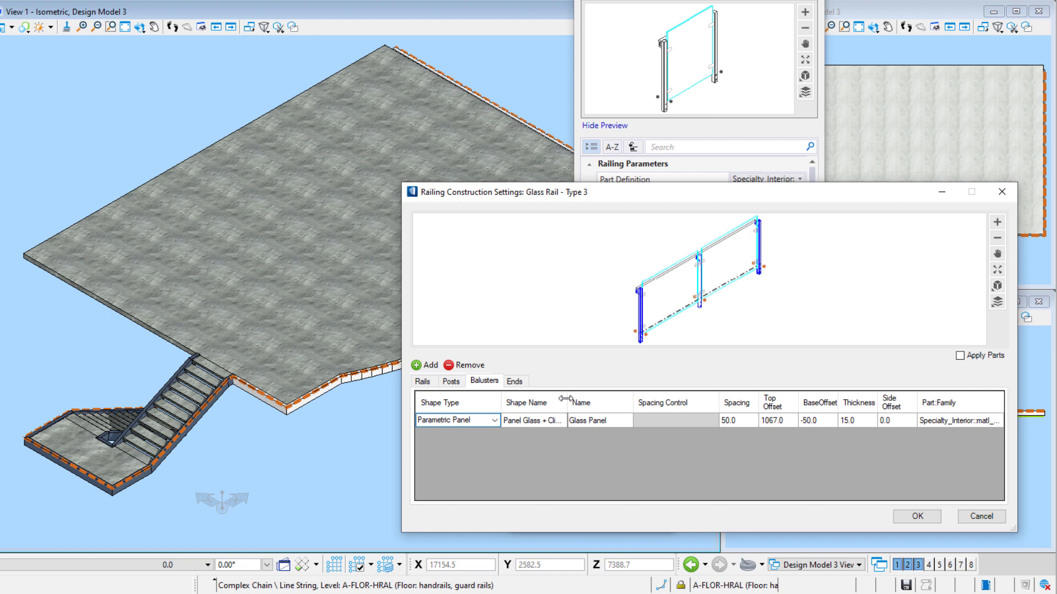
pyautogui.moveTo(567, 403); pyautogui.dragTo(595, 403)
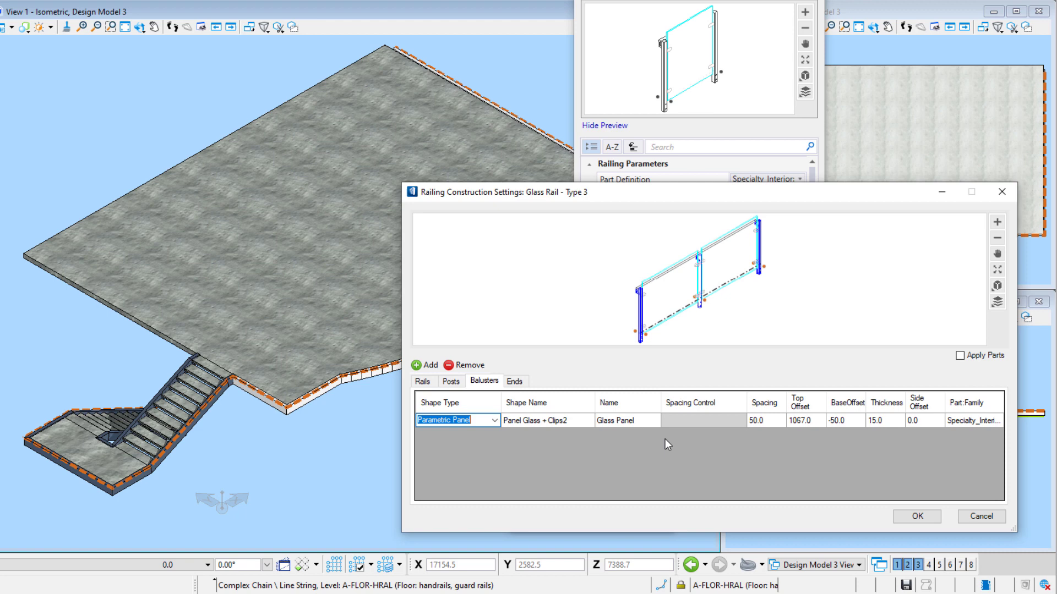
pyautogui.click(514, 382)
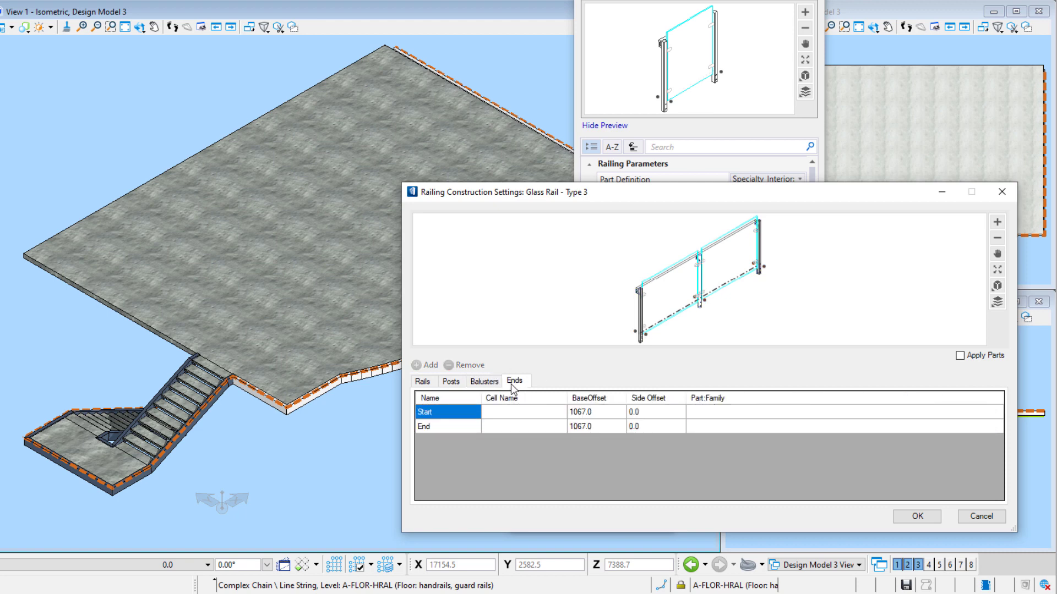
pyautogui.click(917, 516)
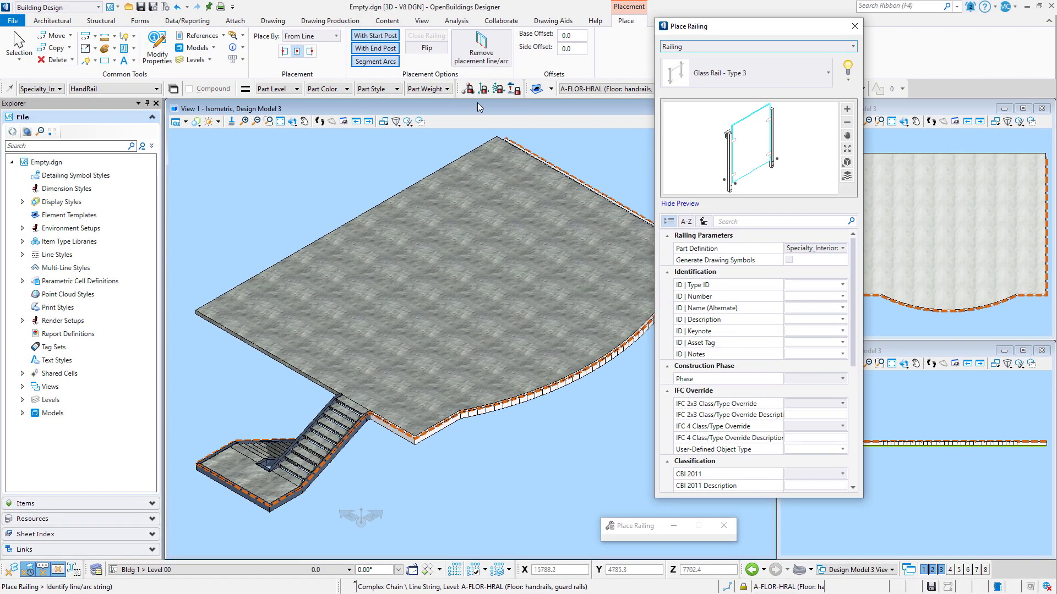
# Step: Place the Glass Rail - Type 3 railing along the slab and stair edge line with a side offset of 25, directed away from the slab
pyautogui.scroll(2, 370, 414)
pyautogui.scroll(1, 373, 419)
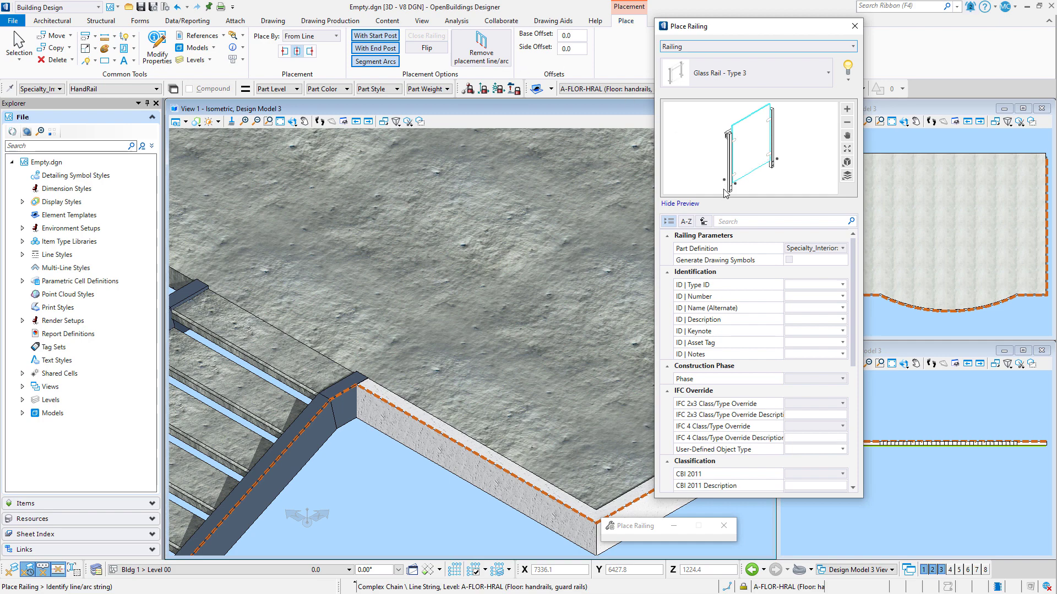
pyautogui.click(572, 48)
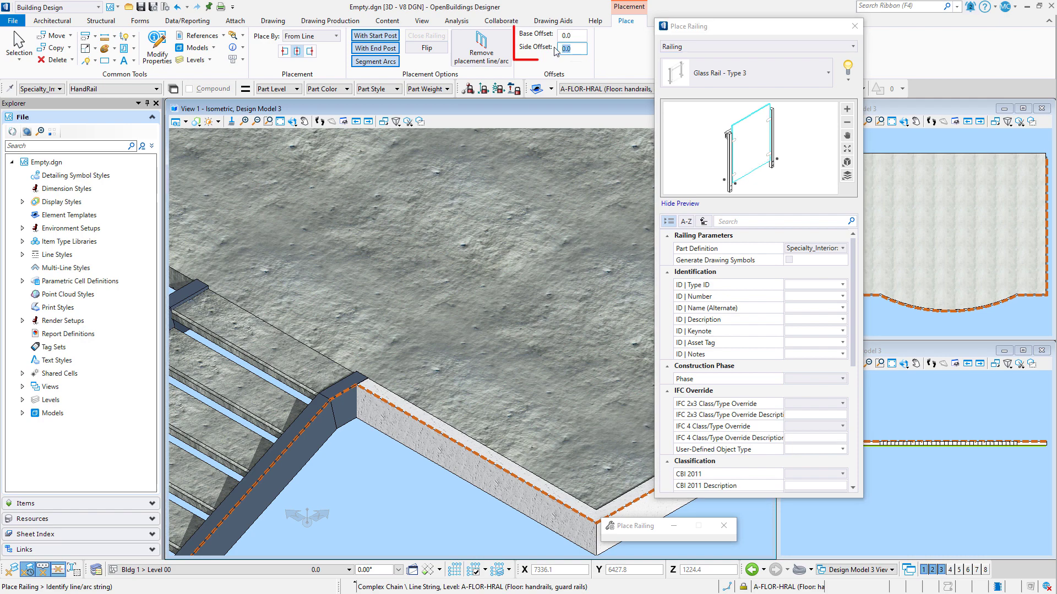
pyautogui.write('25')
pyautogui.press('Return')
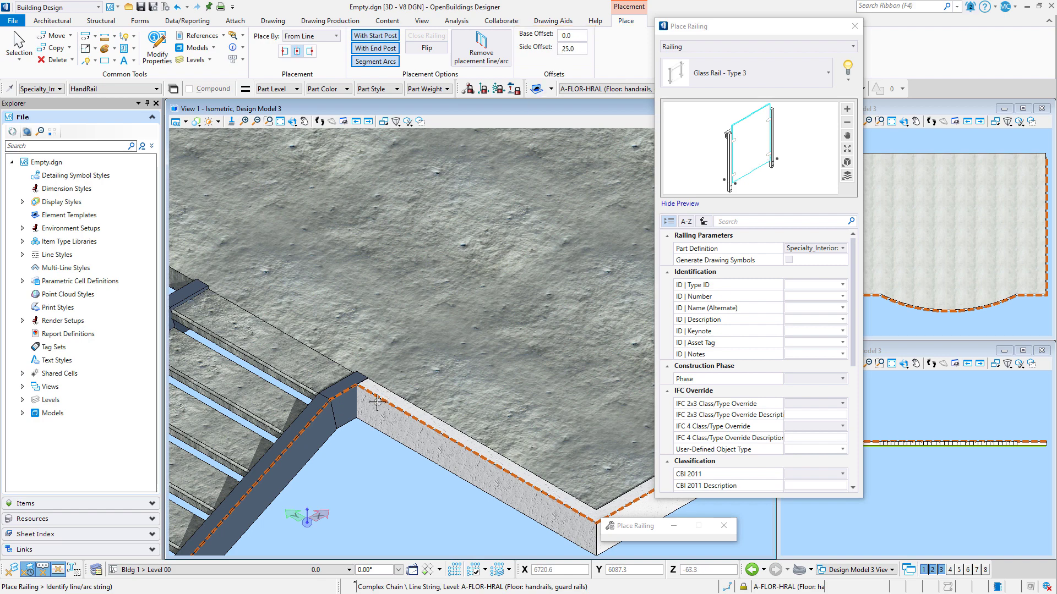
pyautogui.click(358, 386)
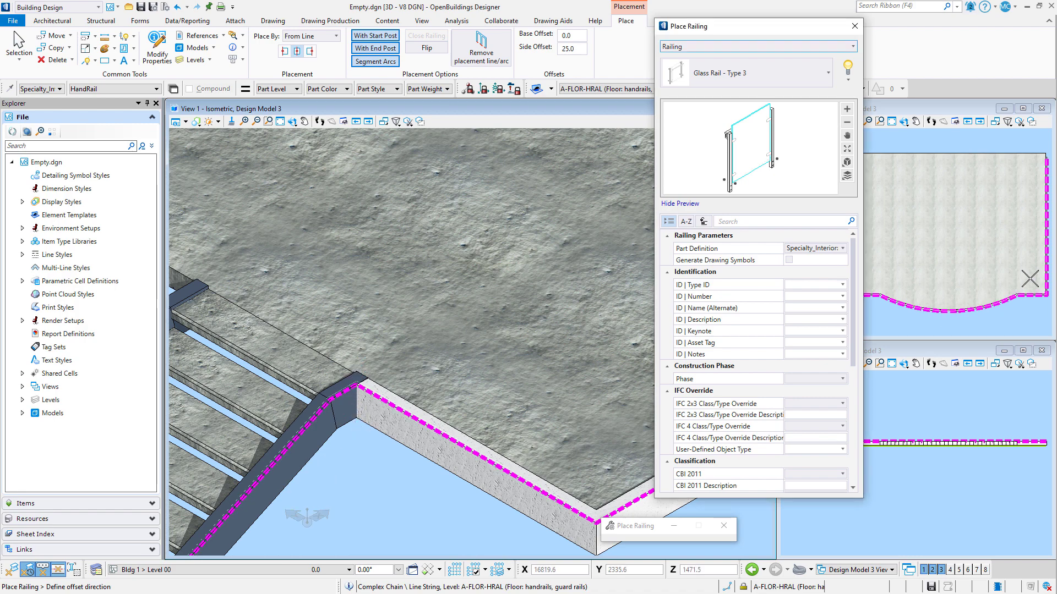
pyautogui.scroll(-4, 968, 253)
pyautogui.scroll(4, 967, 254)
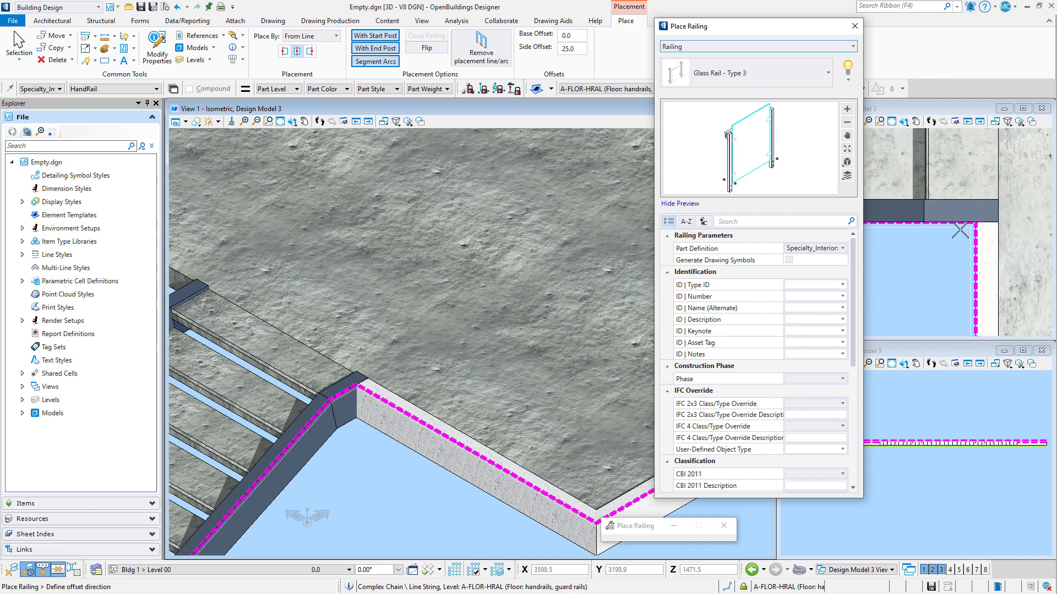
pyautogui.scroll(2, 960, 230)
pyautogui.click(958, 232)
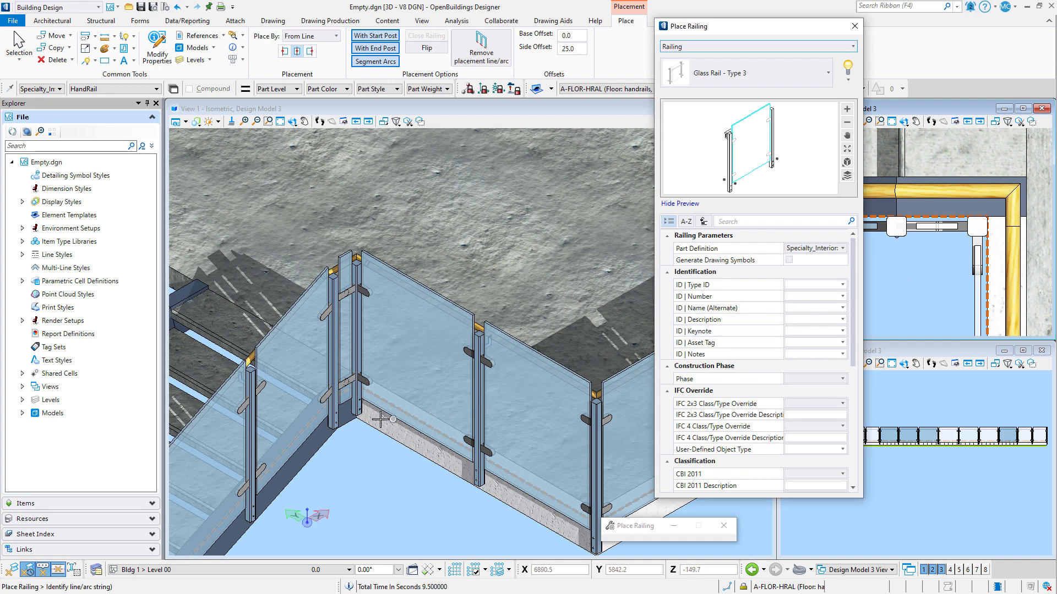
# Step: Examine the placed glass railing along the slab edge, stair flight and landing, including the handrail end beside the stair
pyautogui.scroll(-4, 367, 419)
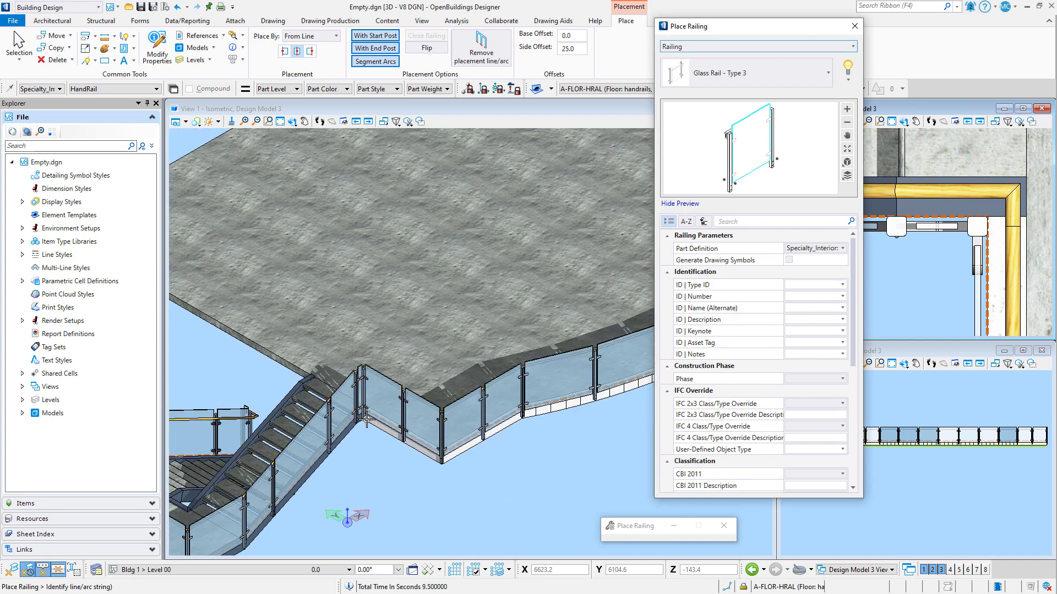
pyautogui.scroll(-3, 367, 419)
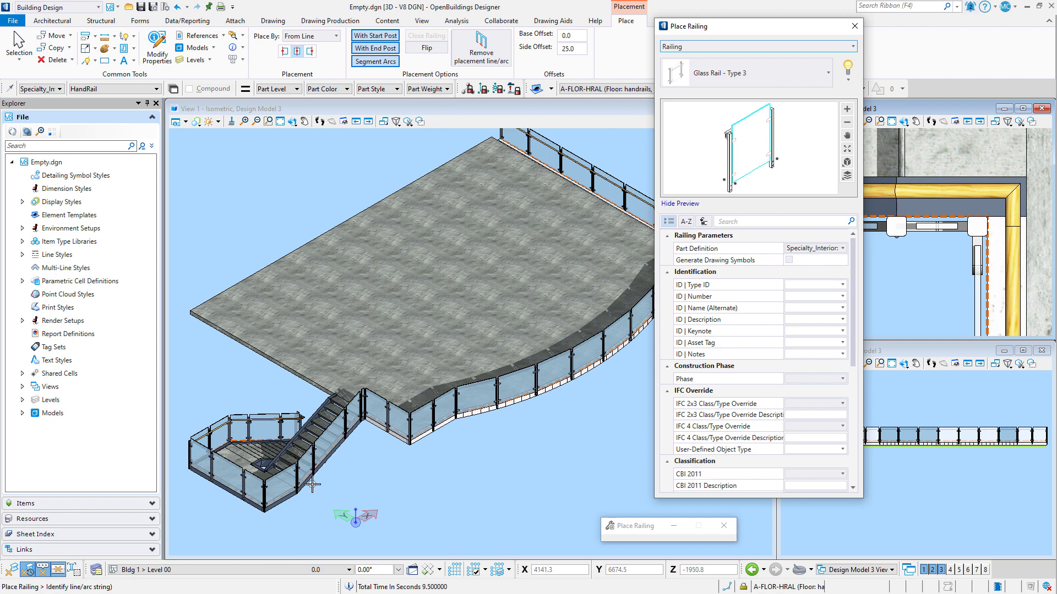
pyautogui.scroll(5, 312, 485)
pyautogui.scroll(2, 312, 484)
pyautogui.scroll(-2, 406, 479)
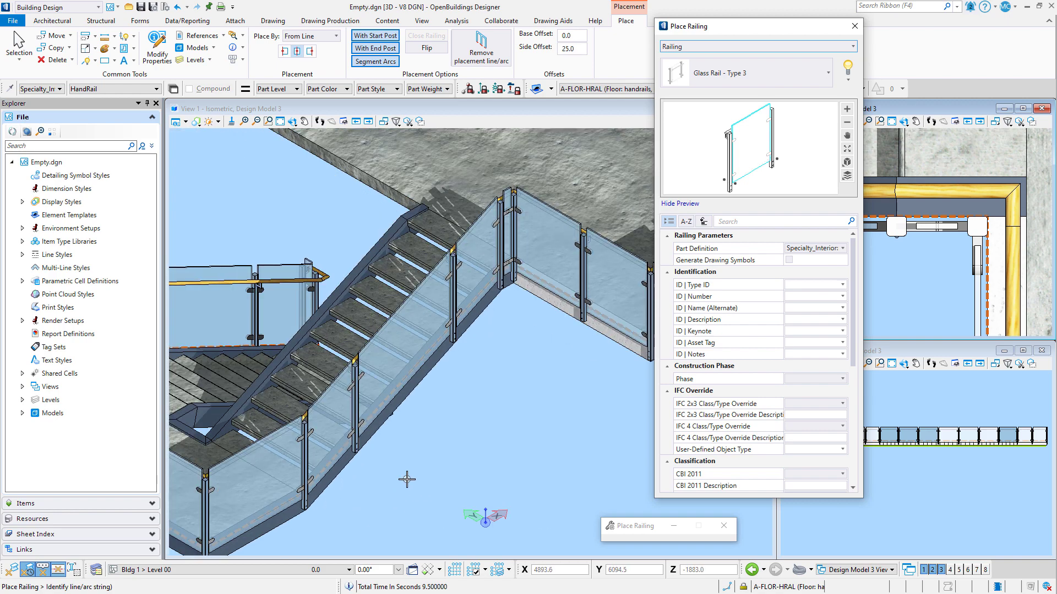
pyautogui.scroll(2, 300, 240)
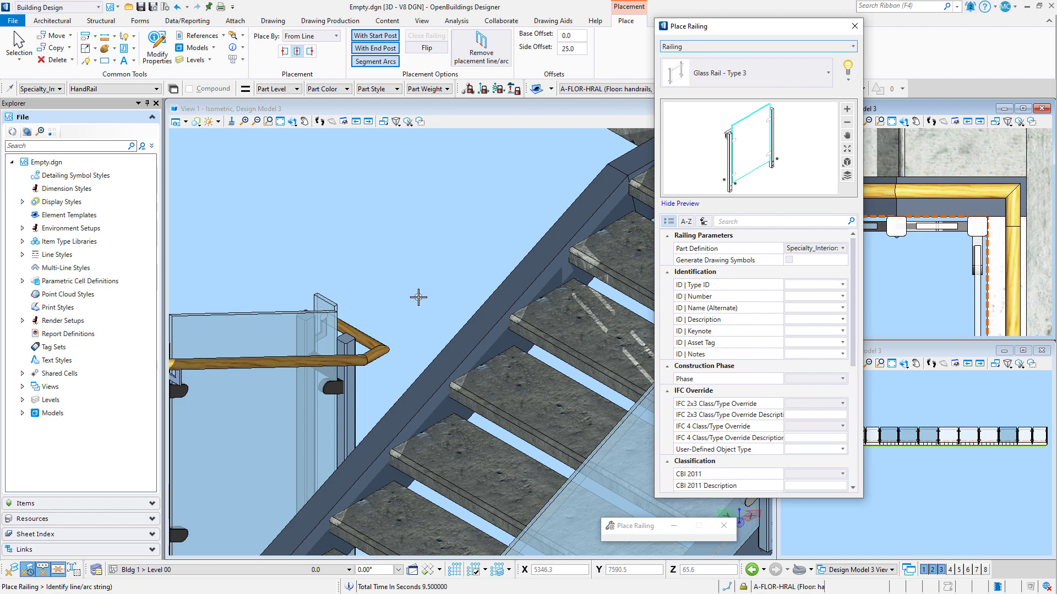
pyautogui.scroll(-2, 432, 293)
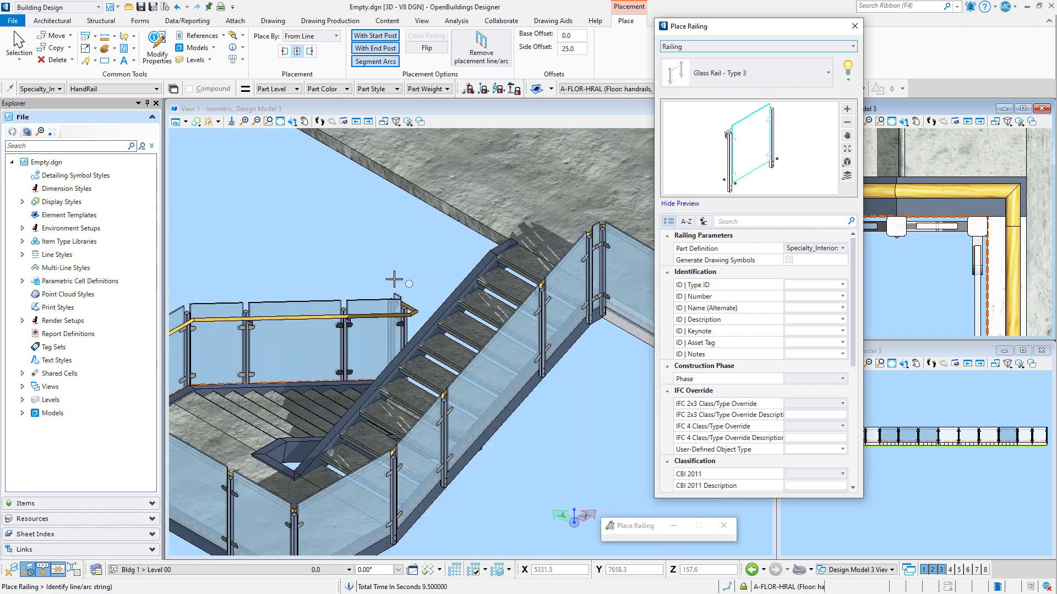
pyautogui.scroll(-2, 346, 261)
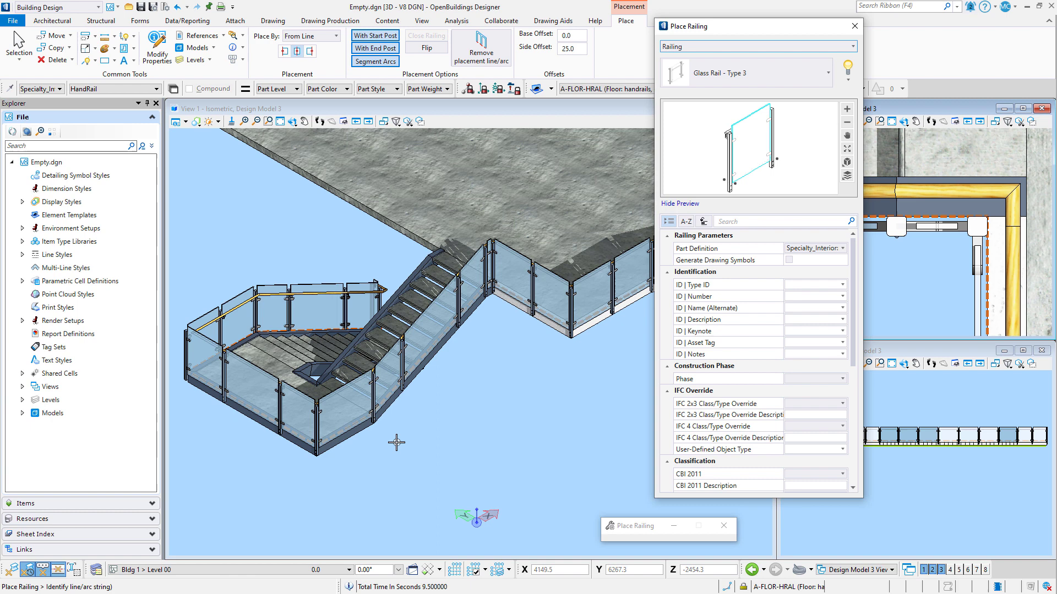